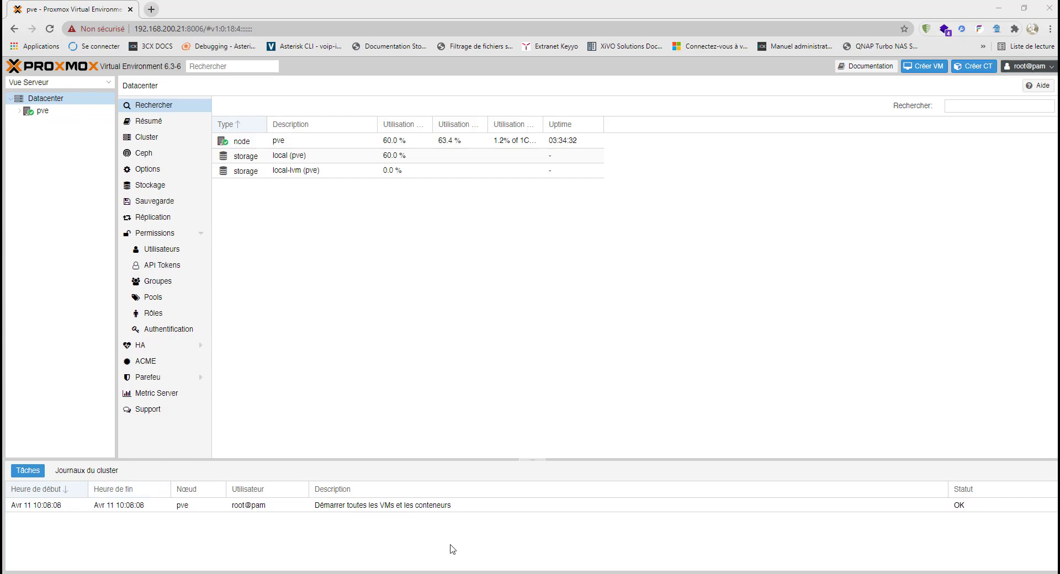
- Switch to VMware Workstation and open the settings of the Debian 9.x virtual machine
{"action": "mouse_move", "coordinate": [501, 573]}
{"action": "left_click", "coordinate": [614, 524]}
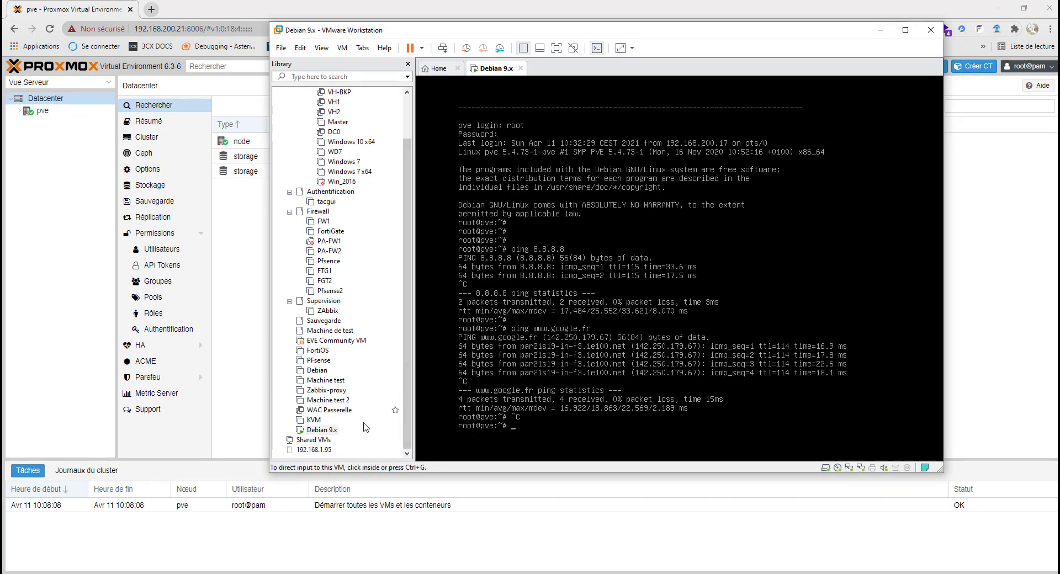
{"action": "right_click", "coordinate": [309, 431]}
{"action": "left_click", "coordinate": [353, 421]}
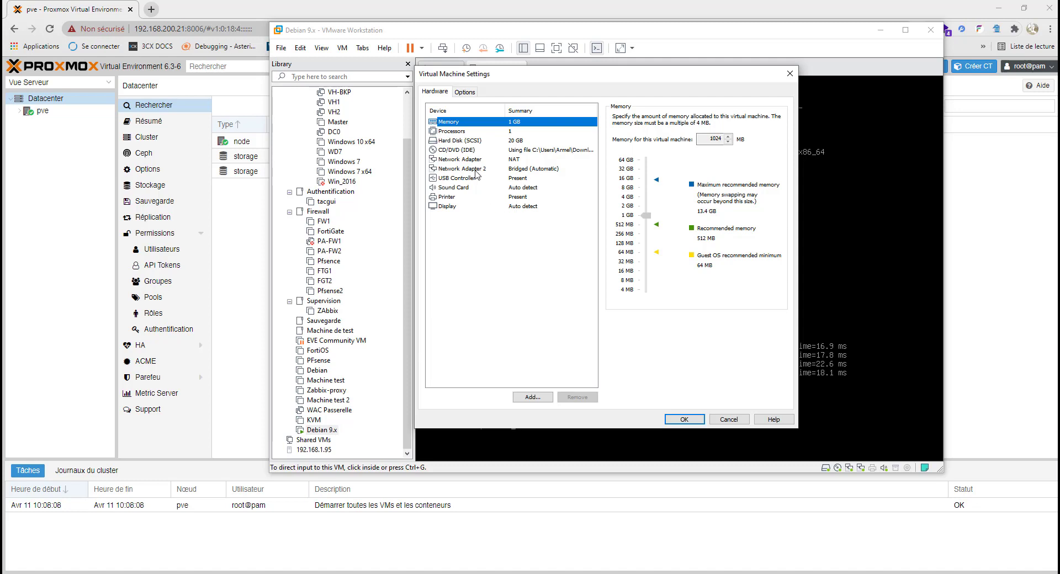
- Compare the network connection settings of Network Adapter and Network Adapter 2 in the virtual machine's hardware
{"action": "left_click", "coordinate": [475, 170]}
{"action": "left_click", "coordinate": [475, 160]}
{"action": "left_click", "coordinate": [475, 169]}
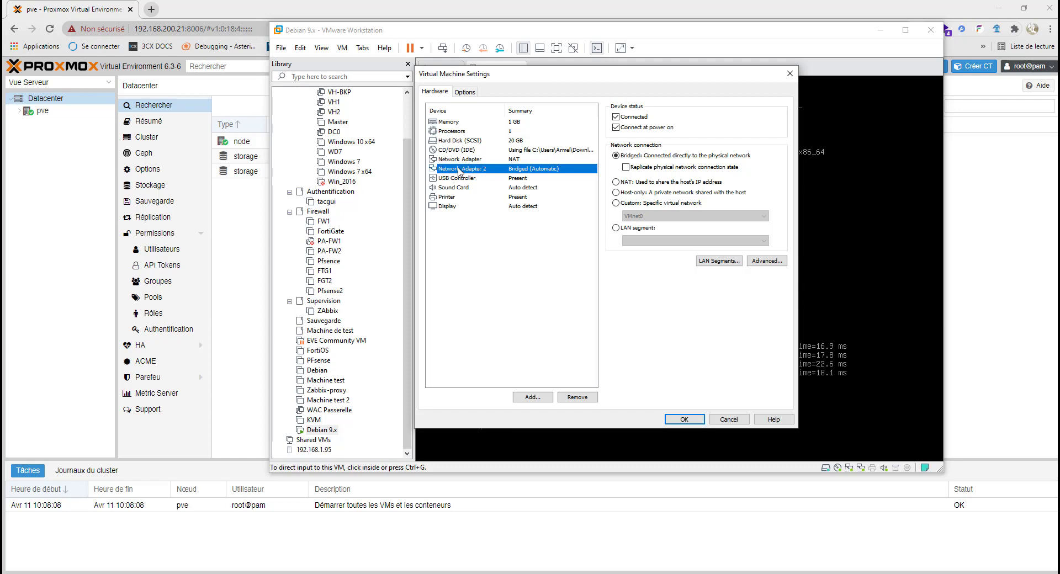
{"action": "left_click", "coordinate": [471, 160]}
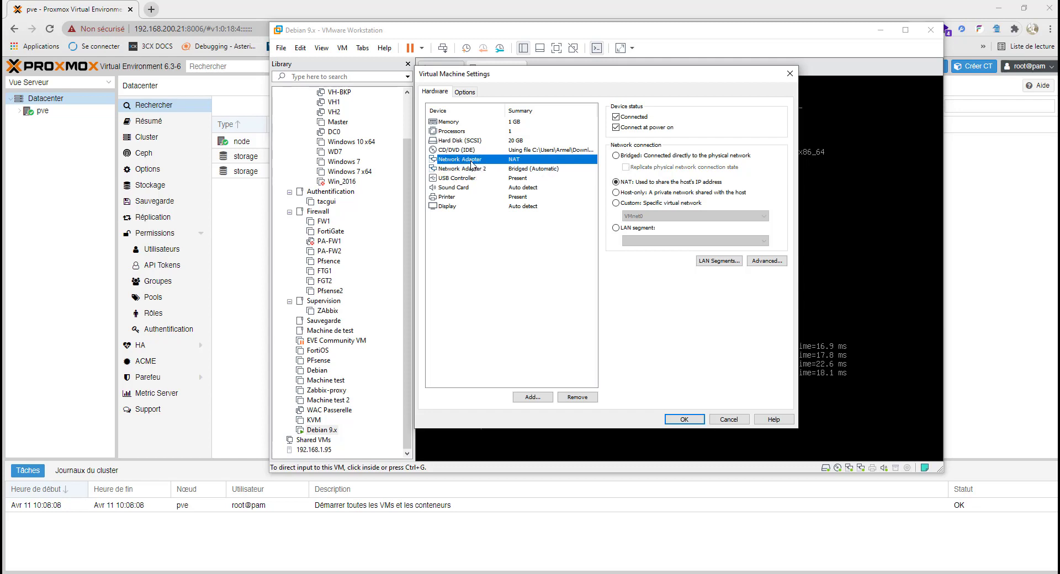
{"action": "left_click", "coordinate": [467, 168]}
{"action": "left_click", "coordinate": [467, 160]}
{"action": "left_click", "coordinate": [464, 169]}
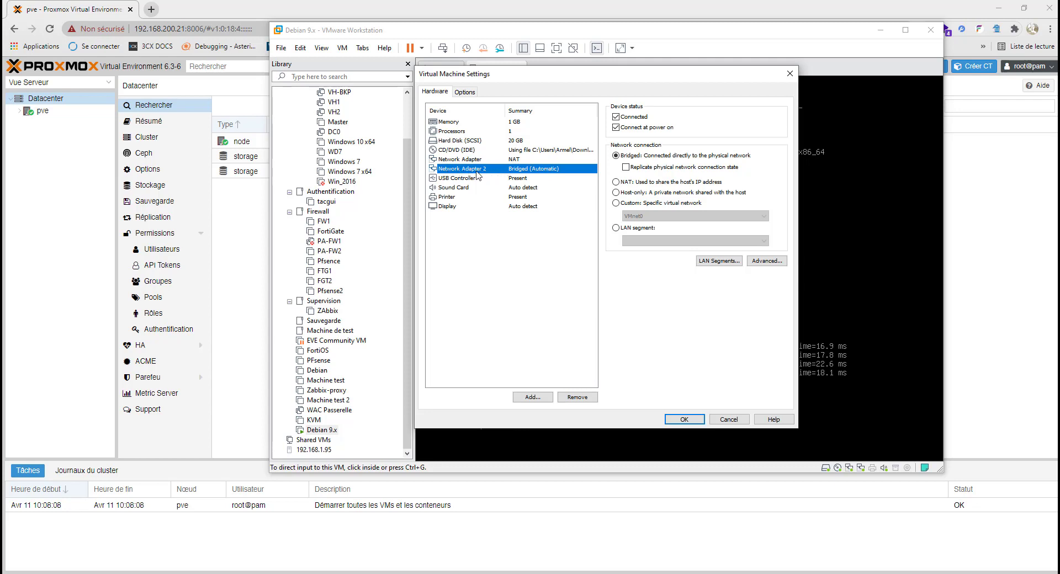
{"action": "left_click", "coordinate": [449, 161]}
{"action": "left_click", "coordinate": [449, 170]}
{"action": "left_click", "coordinate": [453, 160]}
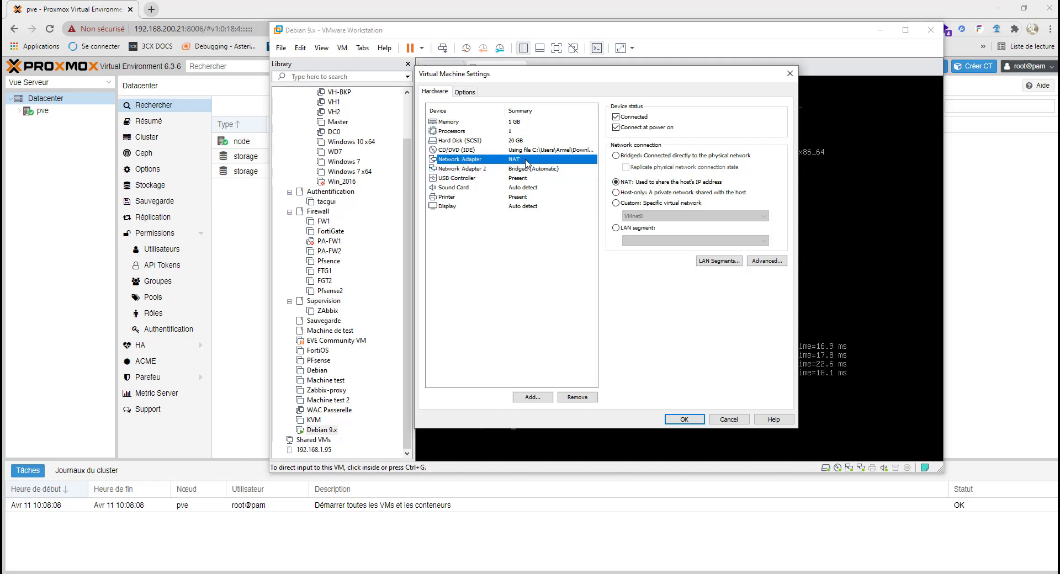
{"action": "left_click", "coordinate": [520, 172]}
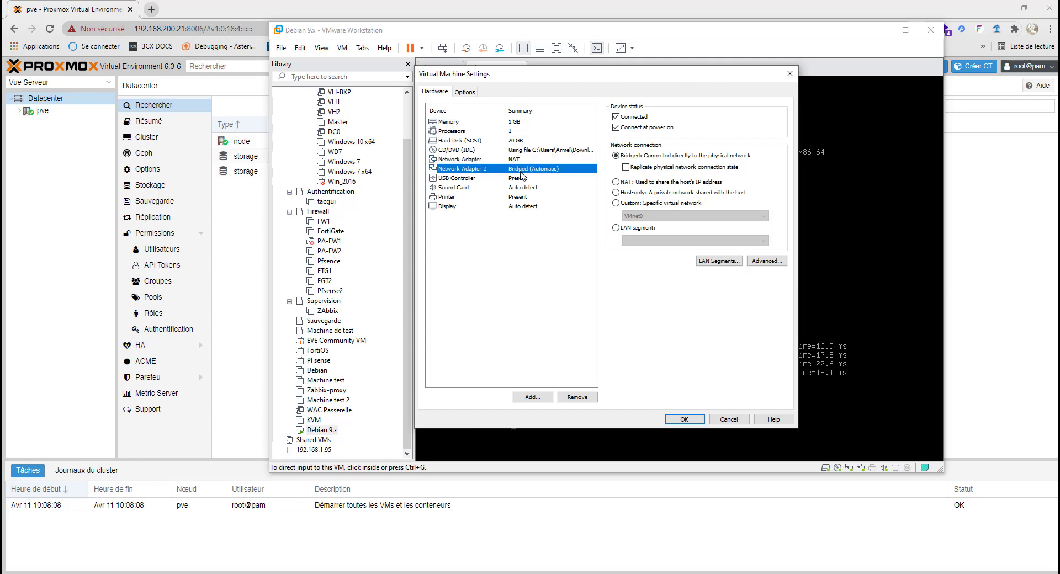
- Remove the NAT network adapter from the Debian 9.x virtual machine and apply the hardware settings
{"action": "left_click", "coordinate": [458, 160]}
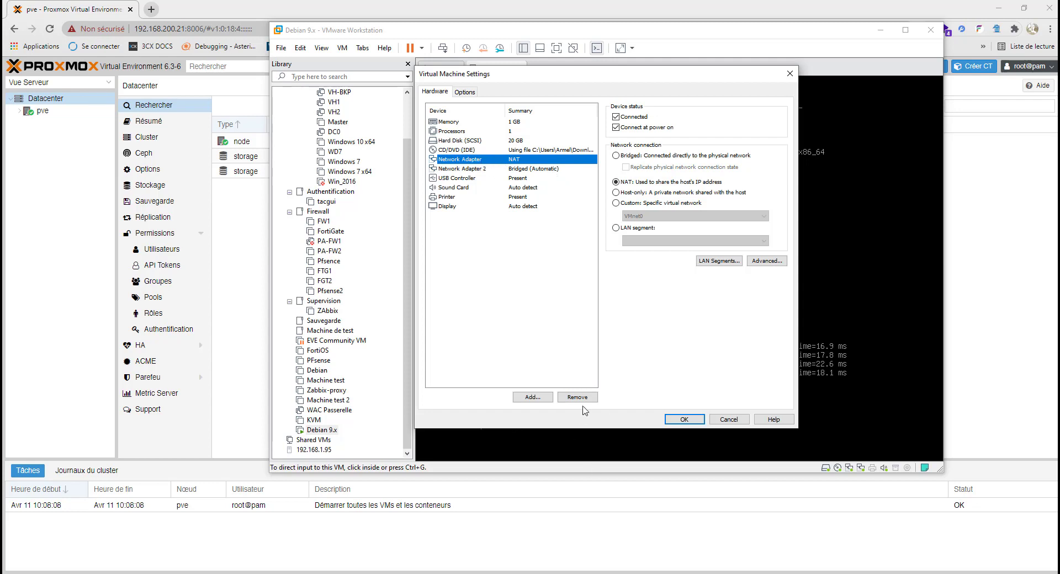
{"action": "left_click", "coordinate": [581, 398]}
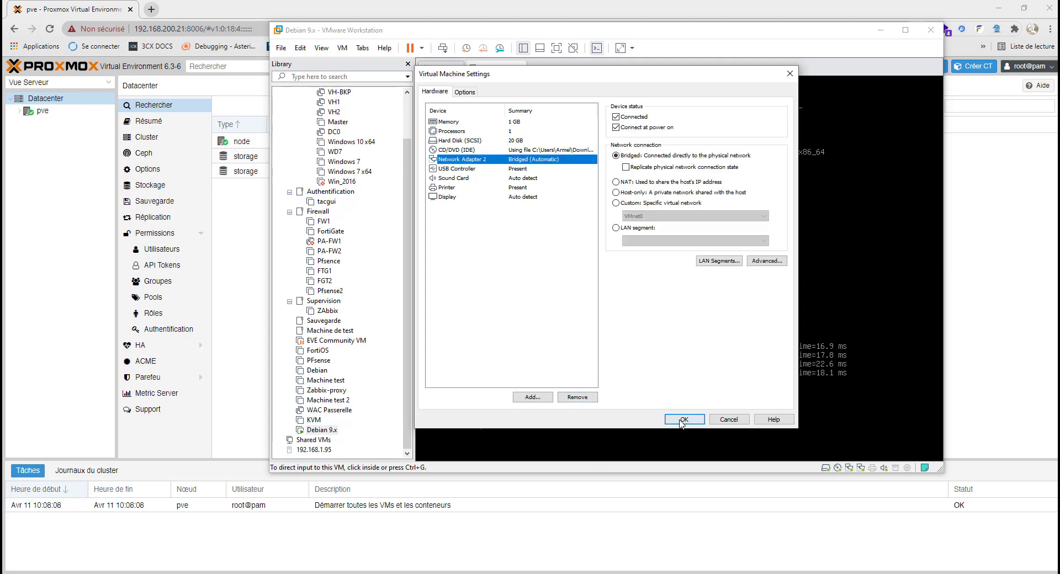
{"action": "left_click", "coordinate": [683, 420]}
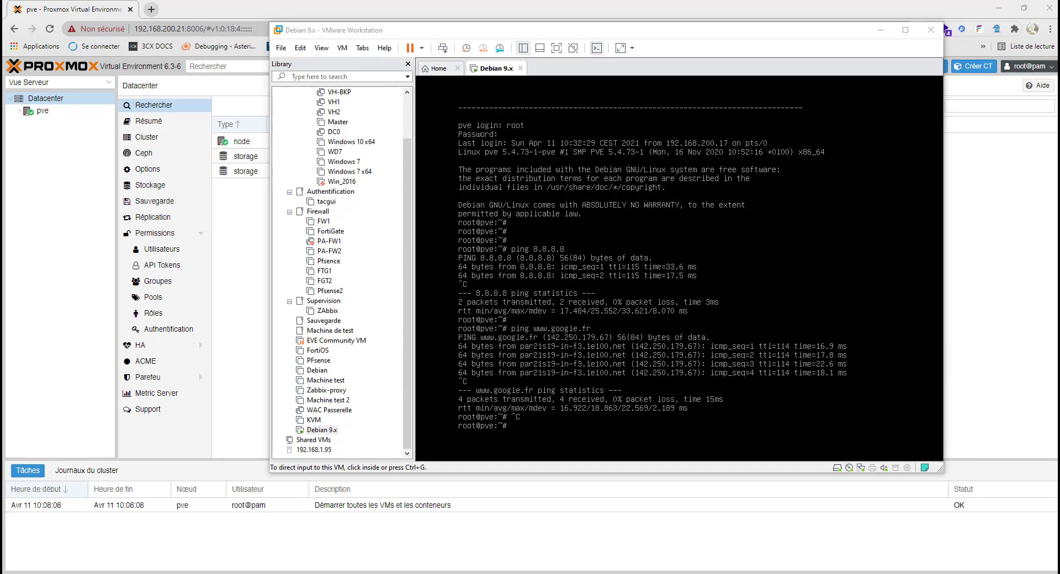
- Switch to the MobaXterm session on the Proxmox host and restart its networking service with systemctl
{"action": "key", "text": "alt+Tab"}
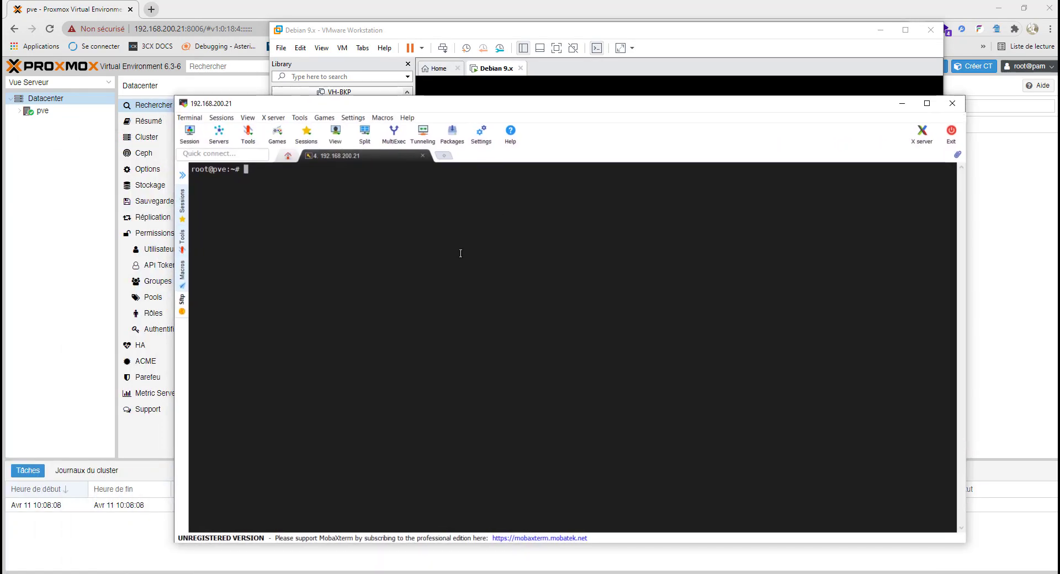
{"action": "type", "text": "systemctl restart networking"}
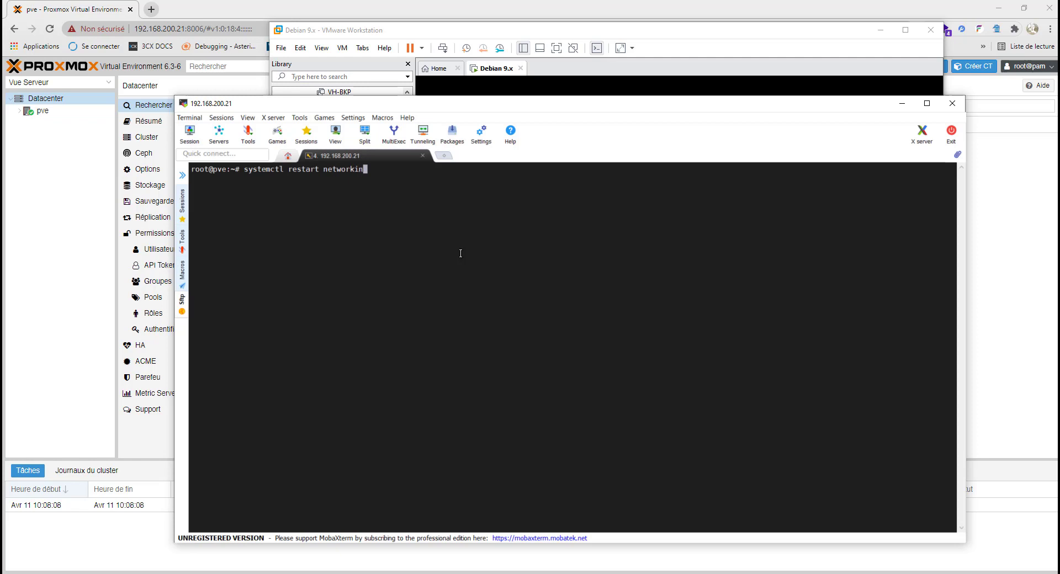
{"action": "key", "text": "Return"}
{"action": "key", "text": "Return"}
{"action": "key", "text": "Return"}
- Clear the terminal and list the network interfaces with "ip a", pointing out the ens34 and vmbr0 entries
{"action": "type", "text": "clear"}
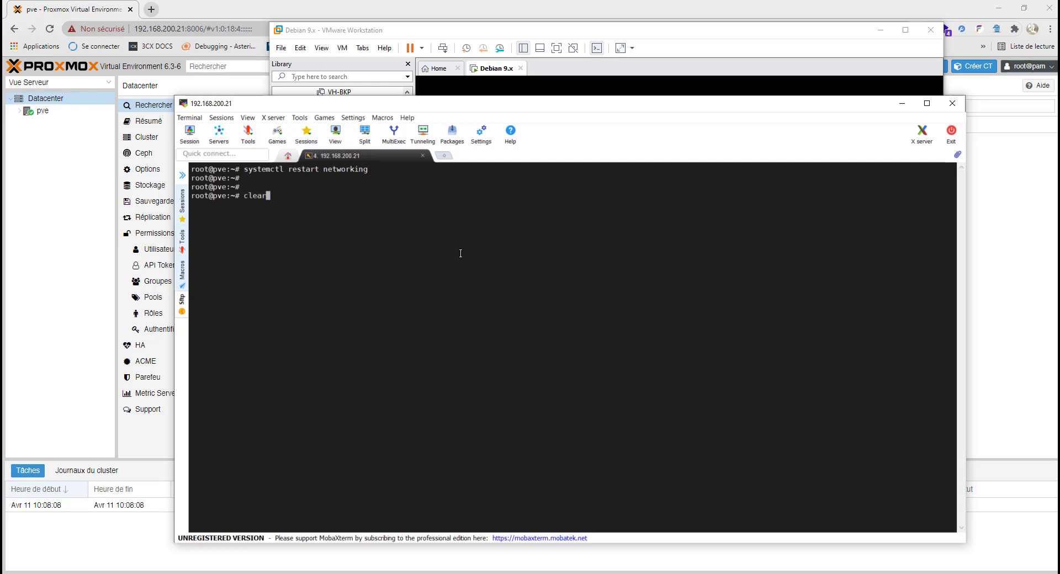
{"action": "key", "text": "Return"}
{"action": "type", "text": "ip a"}
{"action": "key", "text": "Return"}
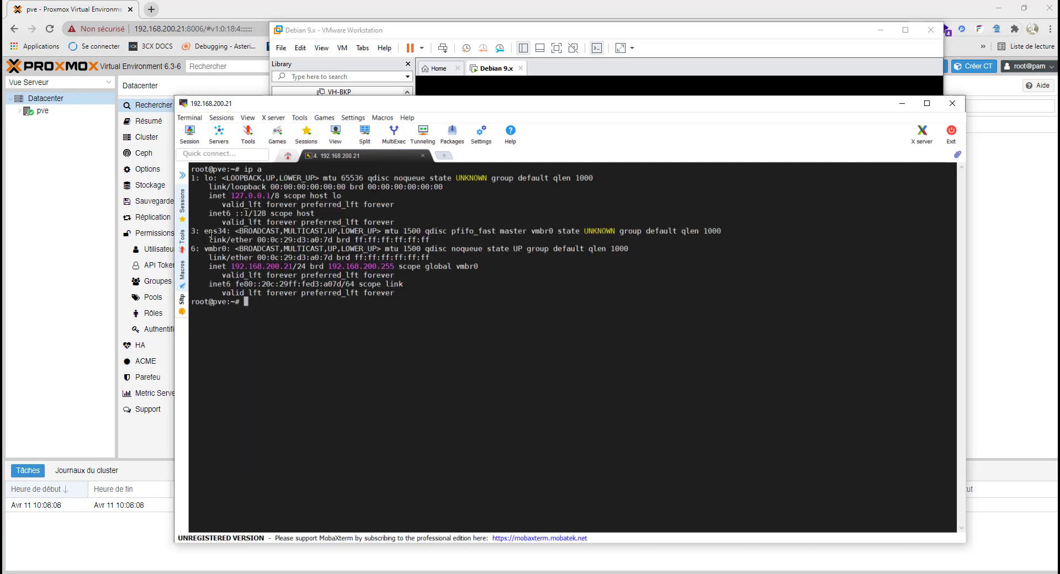
{"action": "double_click", "coordinate": [211, 232]}
{"action": "double_click", "coordinate": [216, 249]}
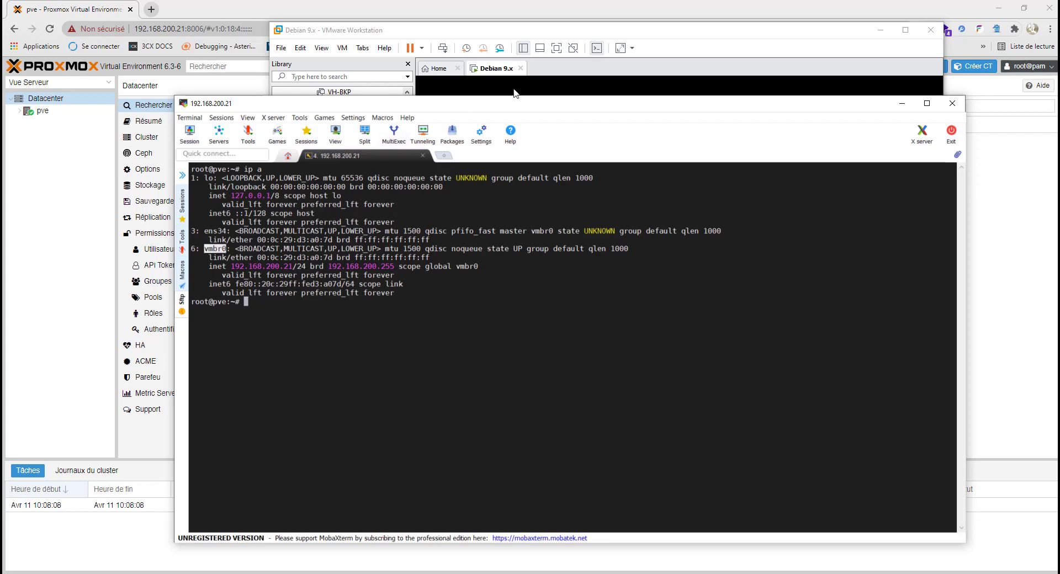
- Minimize the VMware Workstation window, bring back the MobaXterm terminal and highlight the ens34 interface name
{"action": "key", "text": "super+Down"}
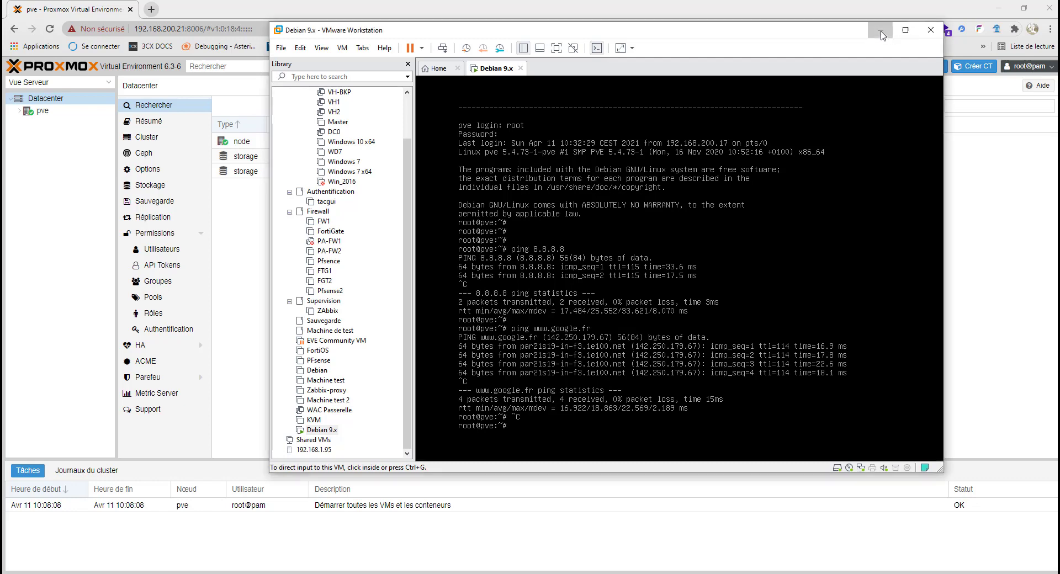
{"action": "left_click", "coordinate": [881, 35]}
{"action": "key", "text": "alt+Tab"}
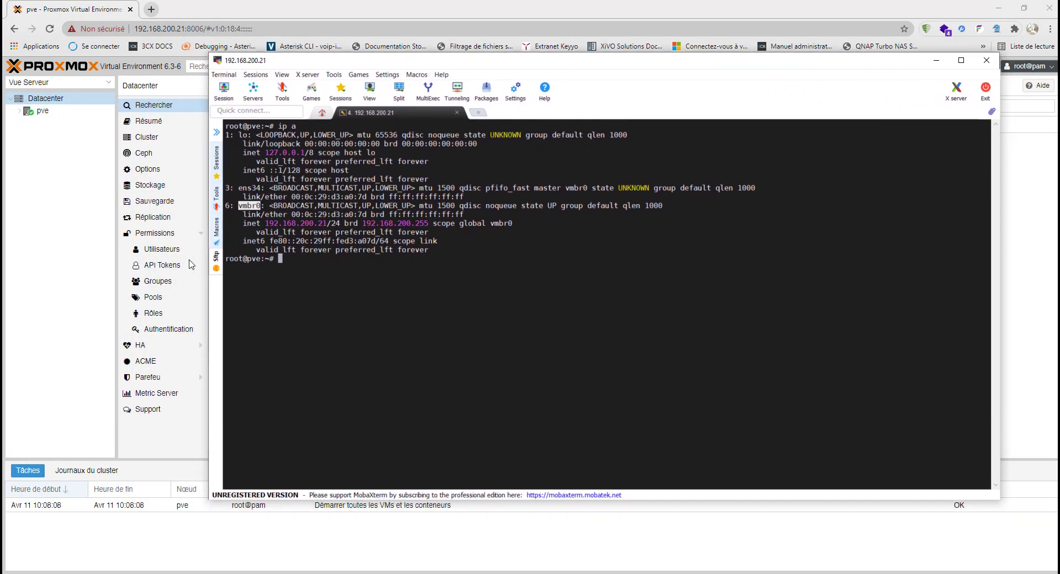
{"action": "left_click", "coordinate": [376, 314]}
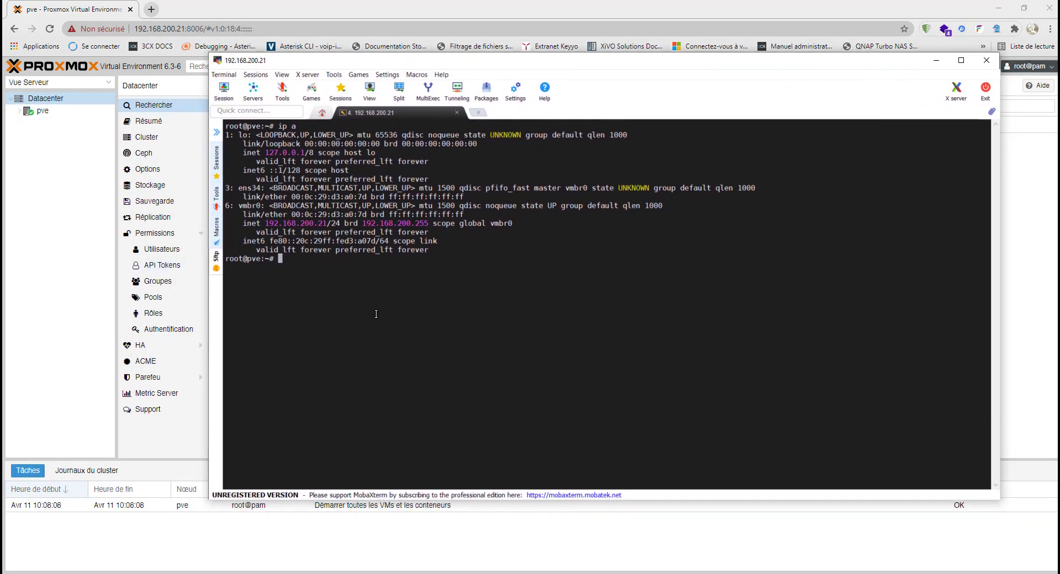
{"action": "double_click", "coordinate": [248, 189]}
{"action": "left_click", "coordinate": [250, 190]}
{"action": "double_click", "coordinate": [249, 189]}
- Test internet connectivity from the Proxmox host by pinging 8.8.8.8, and stop the ping
{"action": "left_click", "coordinate": [332, 277]}
{"action": "type", "text": "ping 8.8.8.8"}
{"action": "key", "text": "Return"}
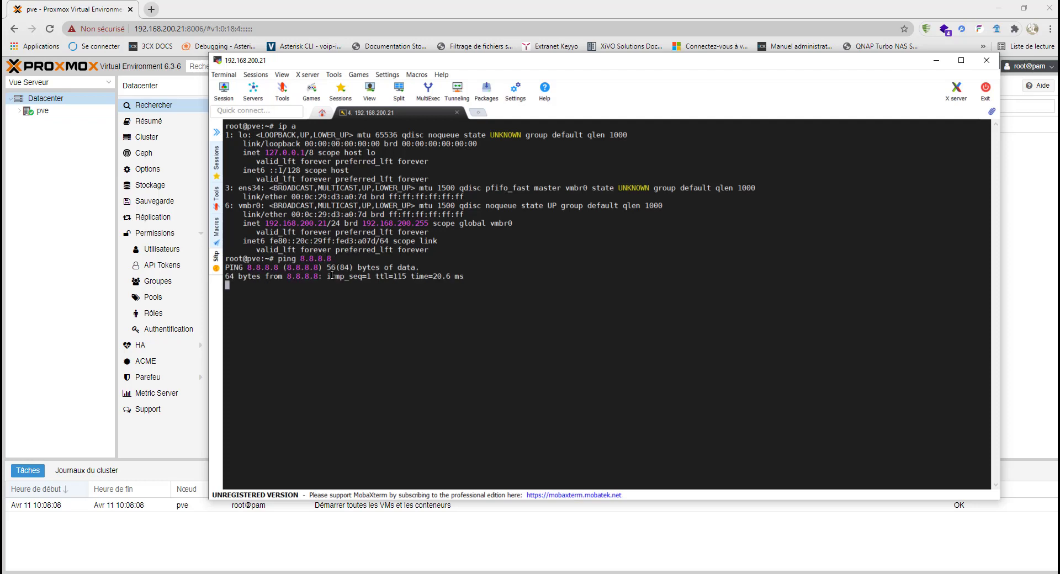
{"action": "key", "text": "ctrl+c"}
- Clear the ping output and list the host's network interfaces again with "ip a"
{"action": "type", "text": "clea"}
{"action": "type", "text": "r"}
{"action": "key", "text": "Return"}
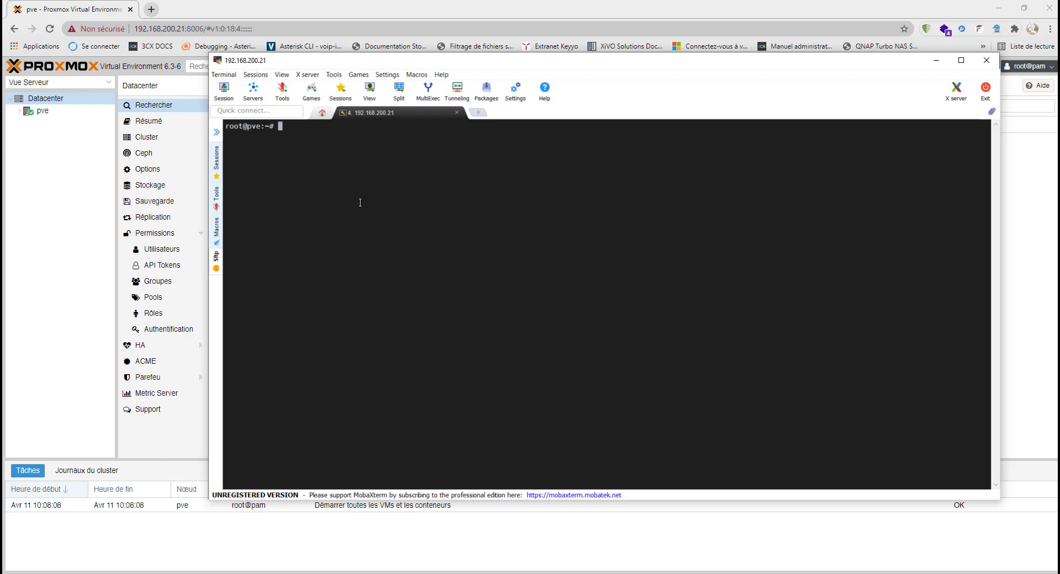
{"action": "type", "text": "ip a"}
{"action": "key", "text": "Return"}
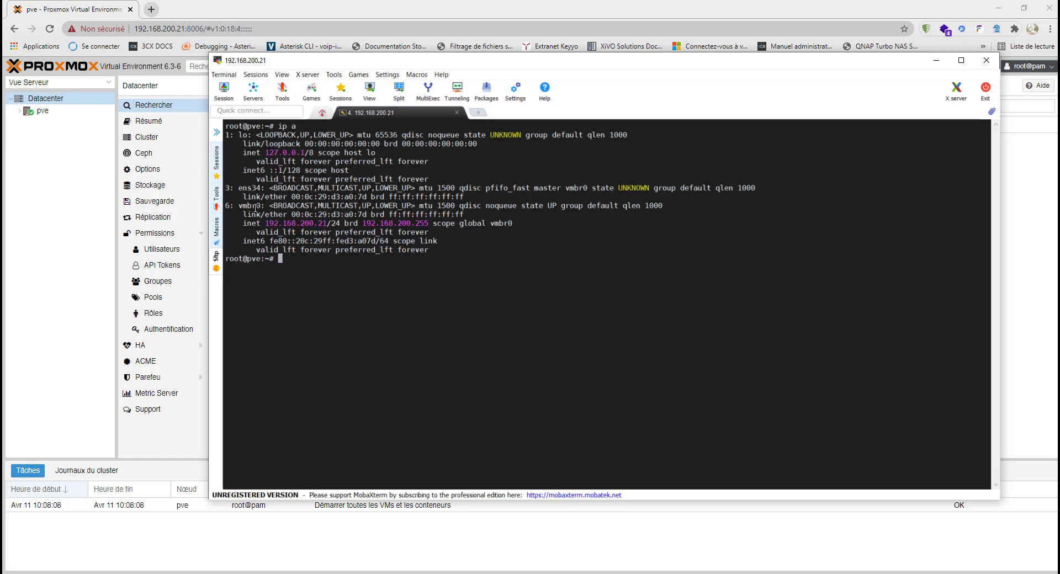
- Examine the vmbr0 bridge and ens34 entries in the interface list, highlighting their names
{"action": "left_click_drag", "start_coordinate": [247, 208], "coordinate": [258, 208]}
{"action": "left_click", "coordinate": [258, 208]}
{"action": "left_click_drag", "start_coordinate": [259, 207], "coordinate": [250, 207]}
{"action": "left_click", "coordinate": [290, 223]}
{"action": "triple_click", "coordinate": [256, 207]}
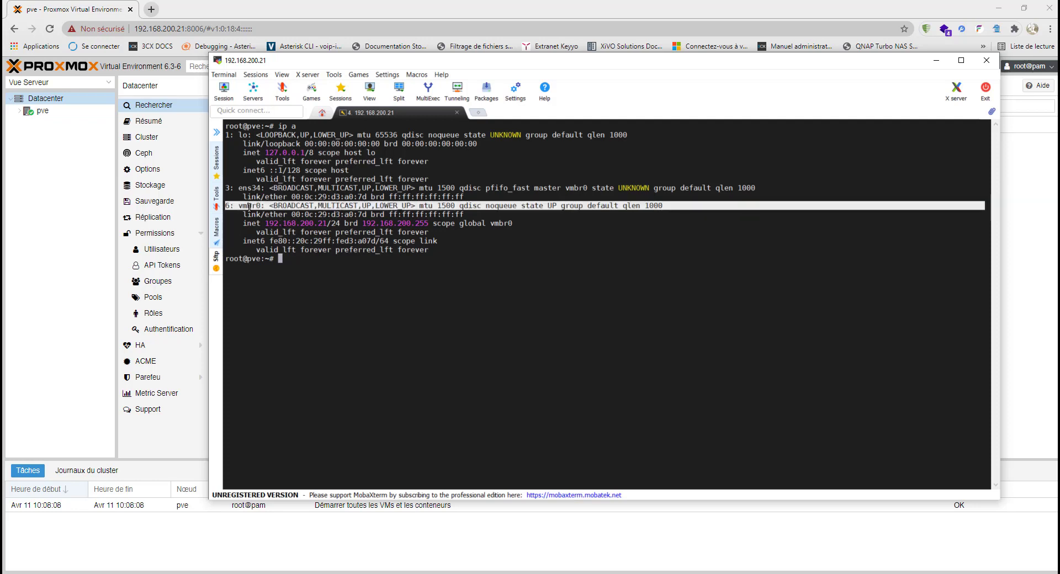
{"action": "left_click", "coordinate": [256, 208]}
{"action": "double_click", "coordinate": [255, 207]}
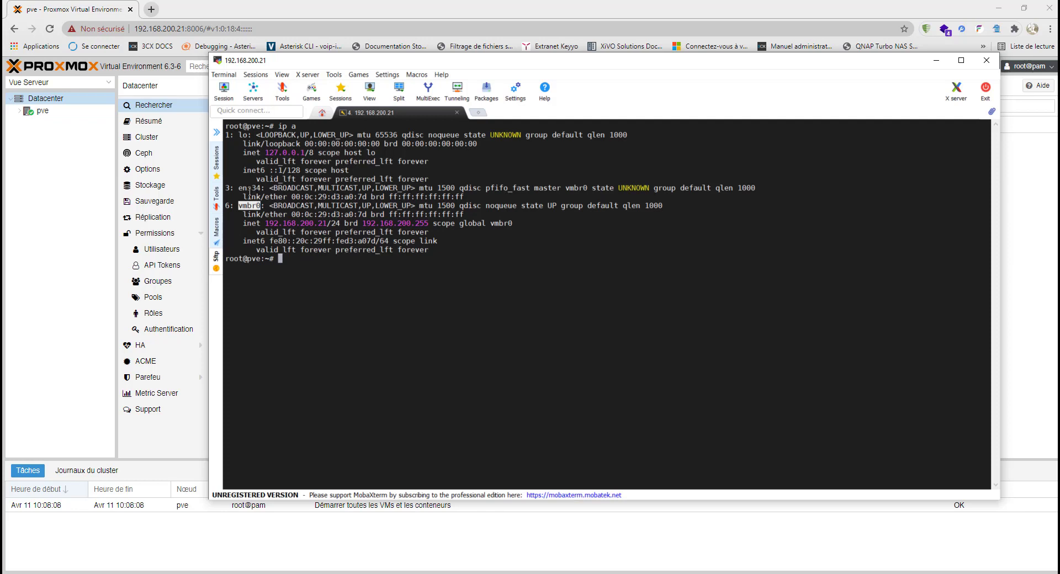
{"action": "double_click", "coordinate": [250, 188]}
- Display the contents of /etc/network/interfaces with cat
{"action": "type", "text": "cat /et"}
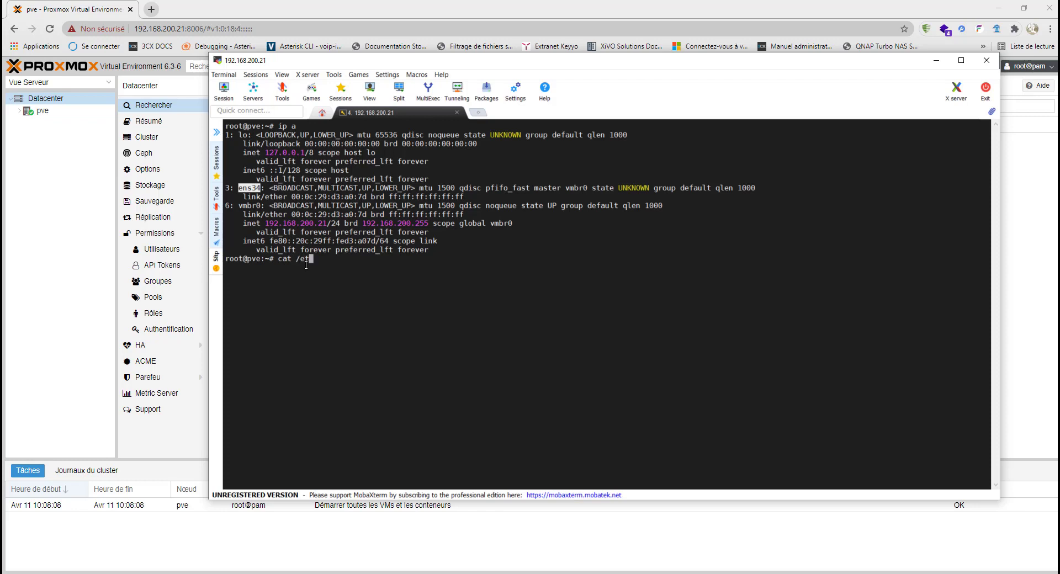
{"action": "type", "text": "c/network/interfaces"}
{"action": "key", "text": "Return"}
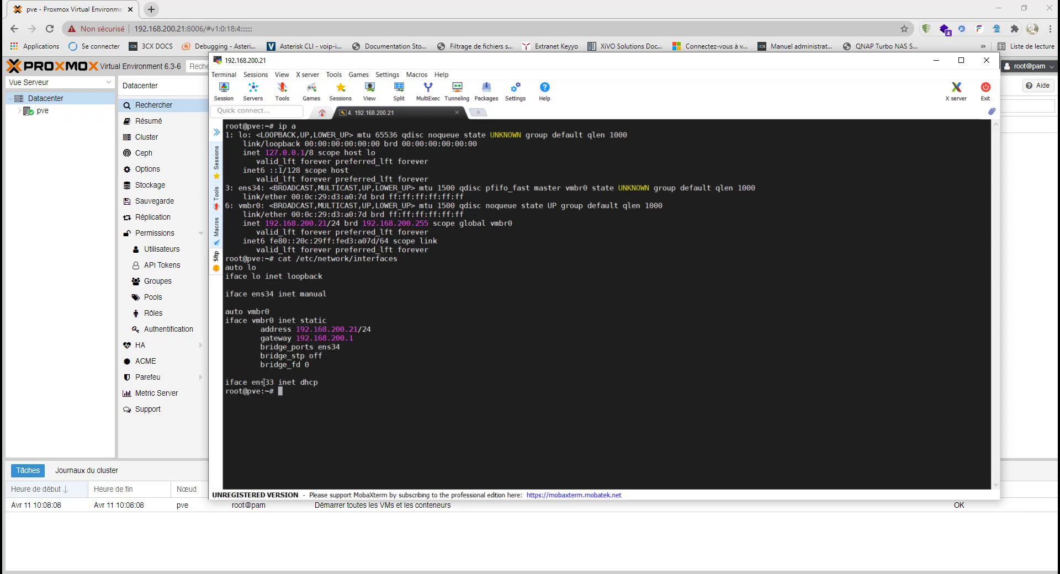
- Examine the ens33 line and the vmbr0 interface's name, addressing mode and IP address in the network configuration
{"action": "left_click_drag", "start_coordinate": [319, 382], "coordinate": [225, 382]}
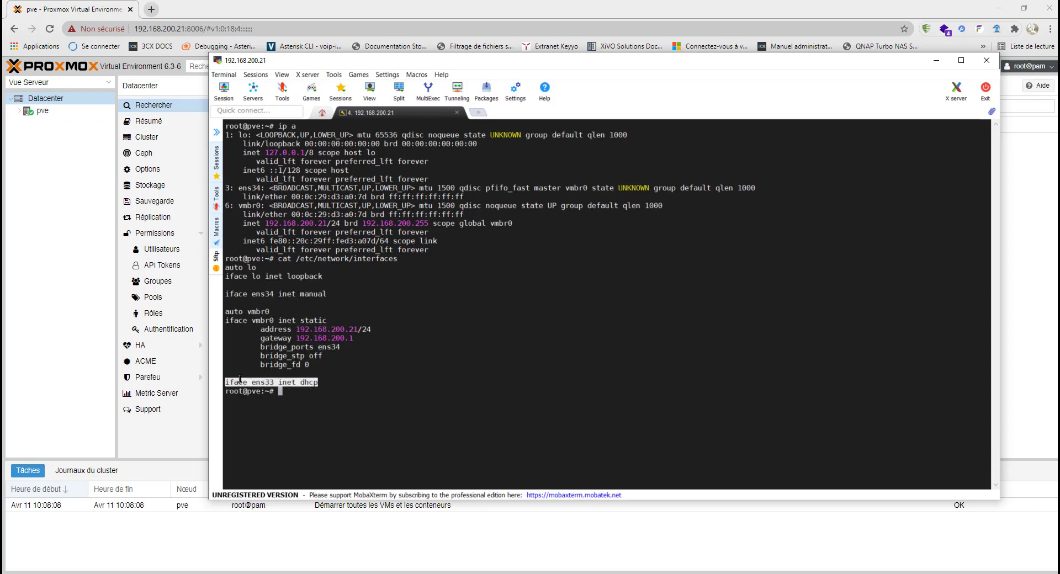
{"action": "double_click", "coordinate": [254, 322]}
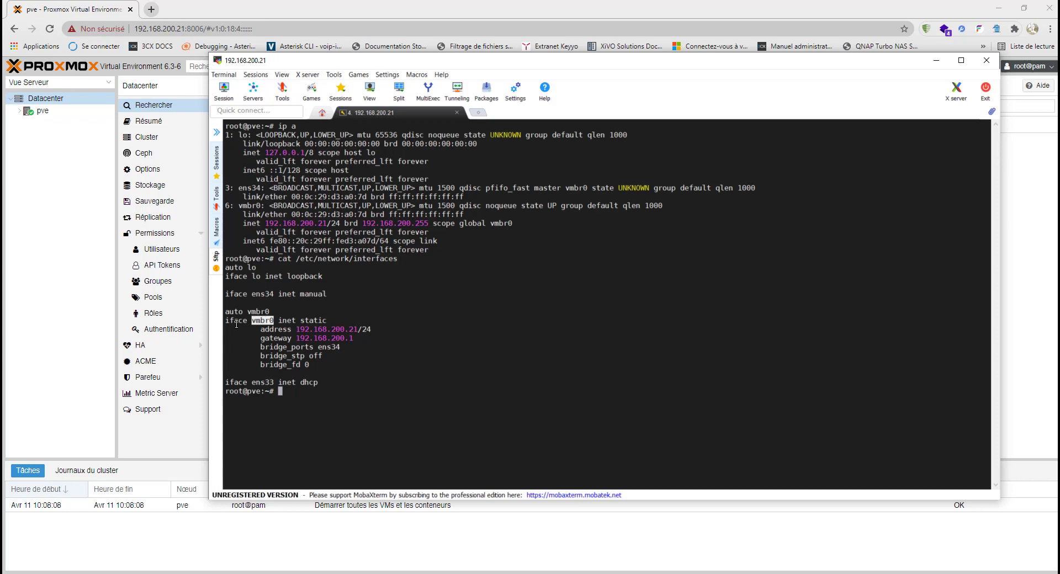
{"action": "double_click", "coordinate": [263, 322]}
{"action": "double_click", "coordinate": [308, 322]}
{"action": "double_click", "coordinate": [347, 329]}
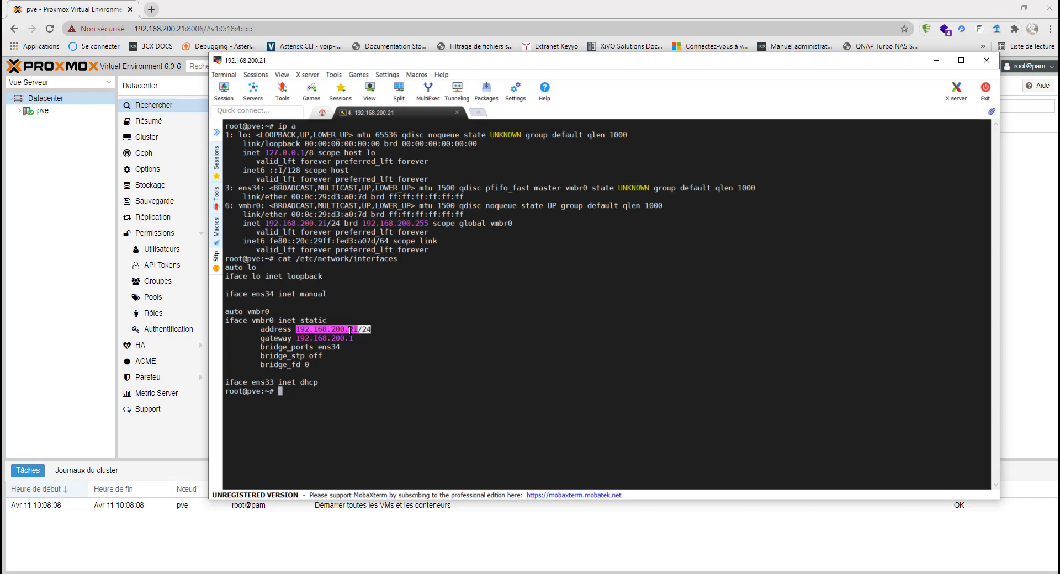
{"action": "left_click", "coordinate": [350, 331]}
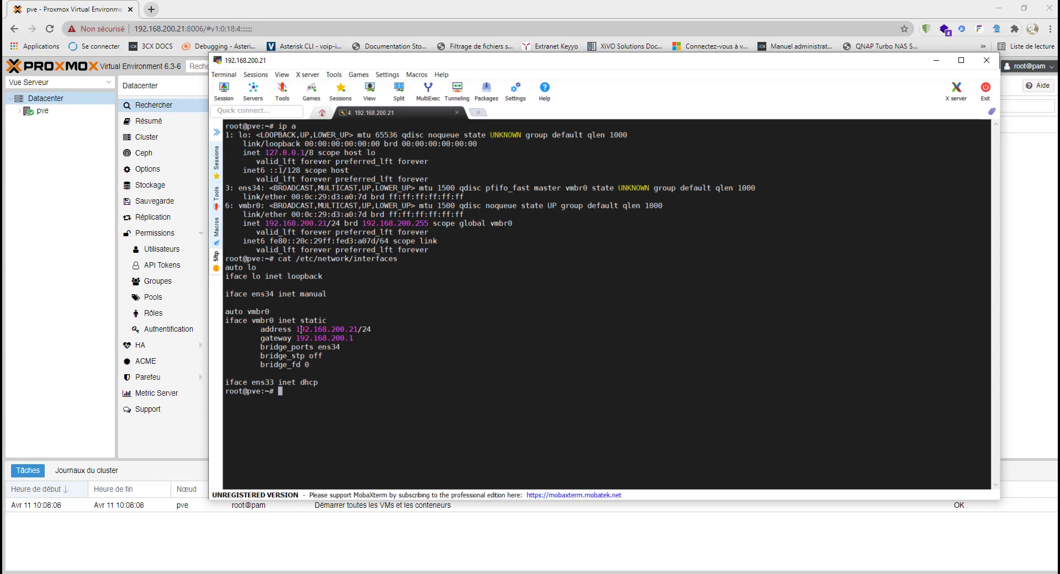
{"action": "left_click_drag", "start_coordinate": [301, 329], "coordinate": [354, 329]}
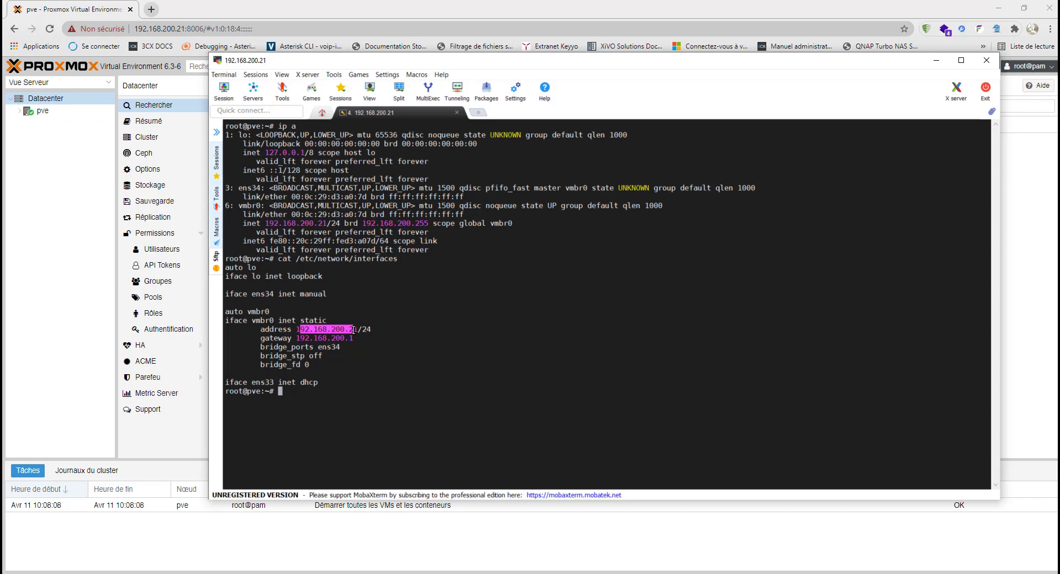
- Examine the vmbr0 gateway and the physical interface assigned to its bridge_ports line
{"action": "double_click", "coordinate": [310, 338]}
{"action": "left_click", "coordinate": [347, 340]}
{"action": "double_click", "coordinate": [346, 338]}
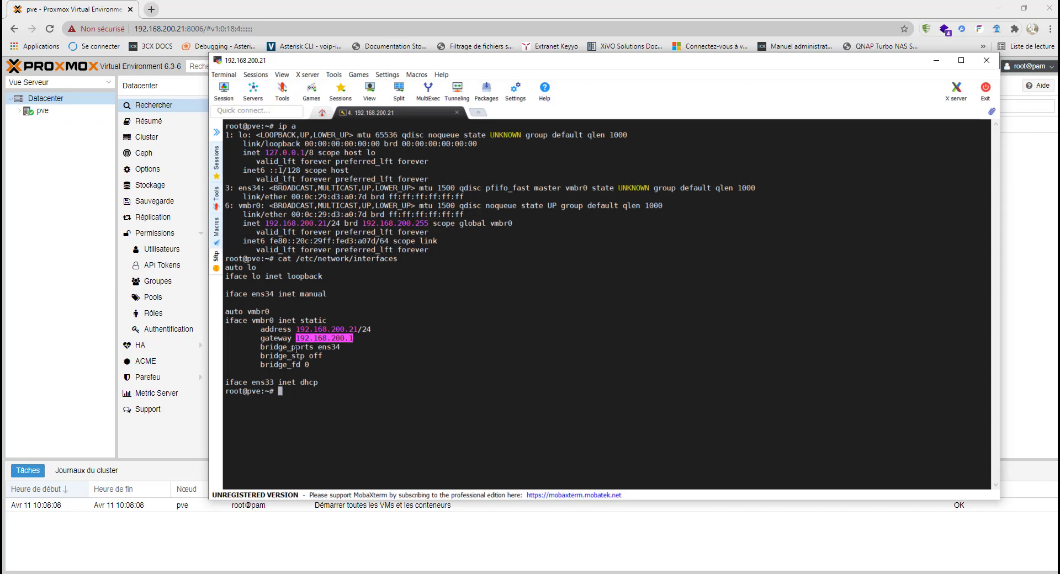
{"action": "left_click_drag", "start_coordinate": [313, 347], "coordinate": [261, 346]}
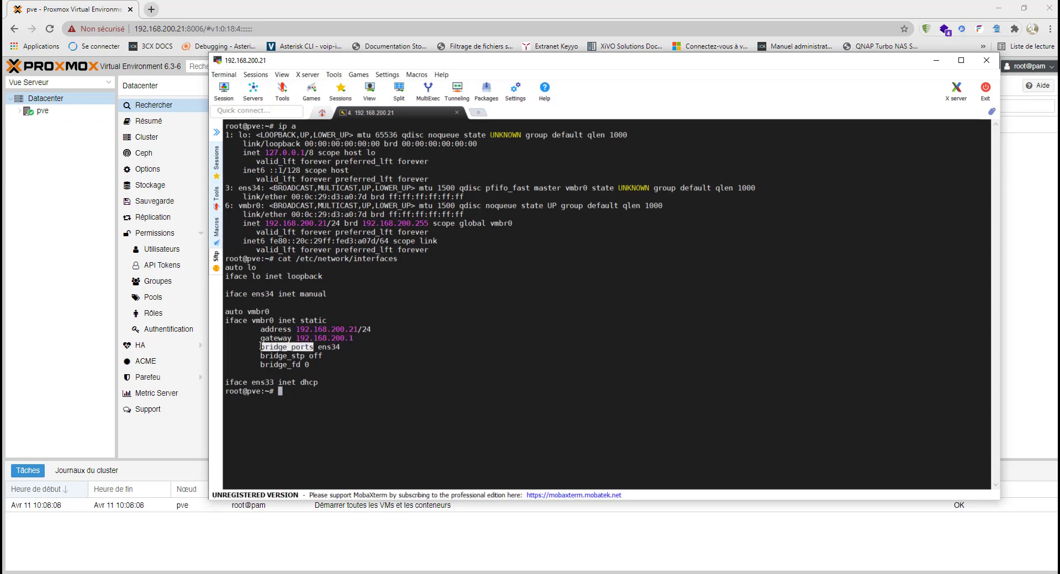
{"action": "double_click", "coordinate": [335, 347]}
{"action": "double_click", "coordinate": [260, 322]}
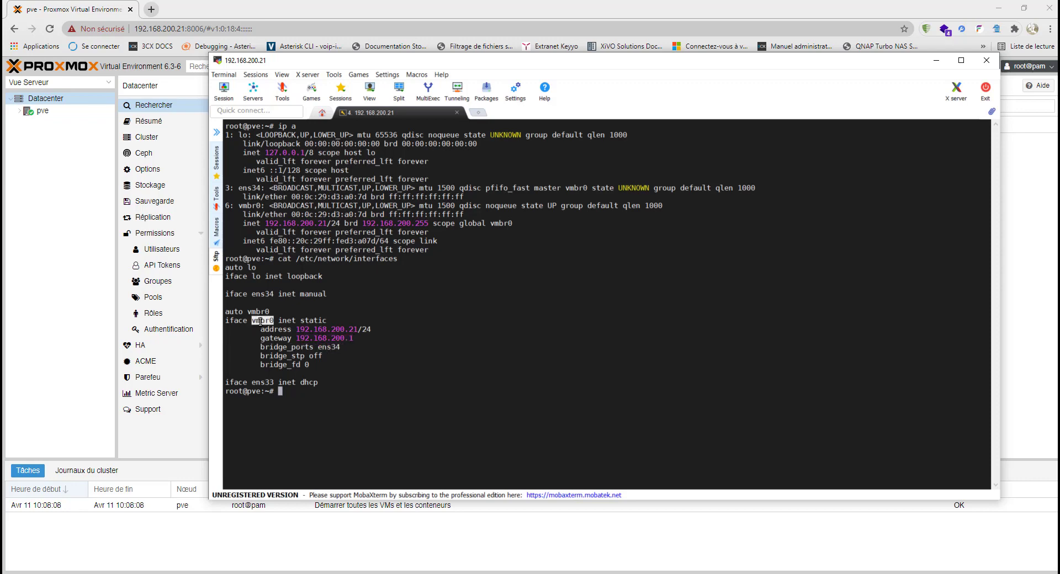
{"action": "double_click", "coordinate": [331, 347]}
- Add blank prompt lines below the configuration output and highlight the vmbr0 address and gateway lines for review
{"action": "left_click", "coordinate": [300, 392]}
{"action": "key", "text": "Return"}
{"action": "key", "text": "Return"}
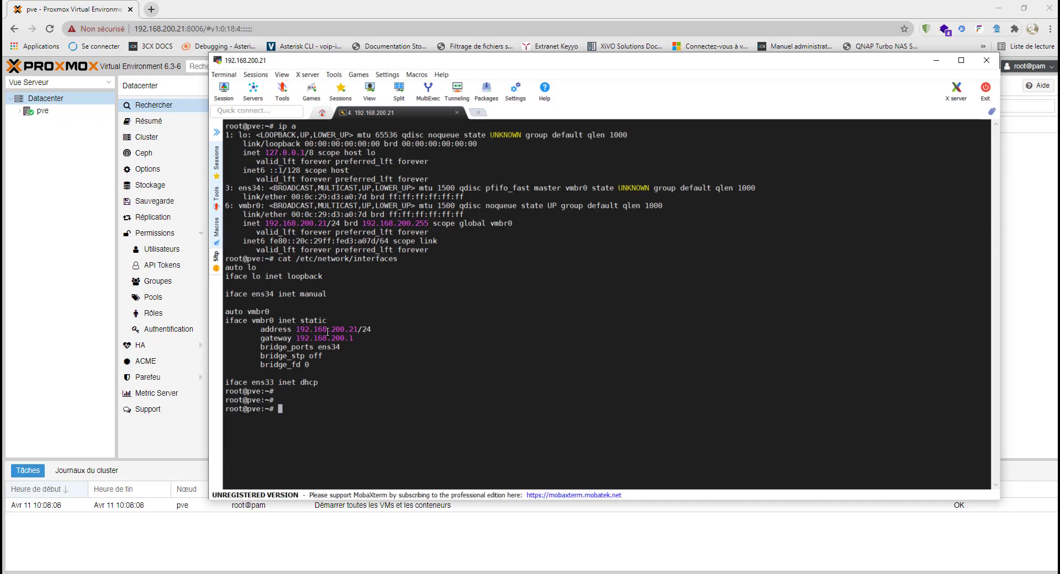
{"action": "left_click_drag", "start_coordinate": [304, 338], "coordinate": [350, 338]}
{"action": "mouse_move", "coordinate": [305, 329]}
{"action": "left_mouse_down"}
{"action": "mouse_move", "coordinate": [354, 329]}
{"action": "mouse_move", "coordinate": [334, 340]}
{"action": "mouse_move", "coordinate": [290, 330]}
{"action": "left_mouse_up"}
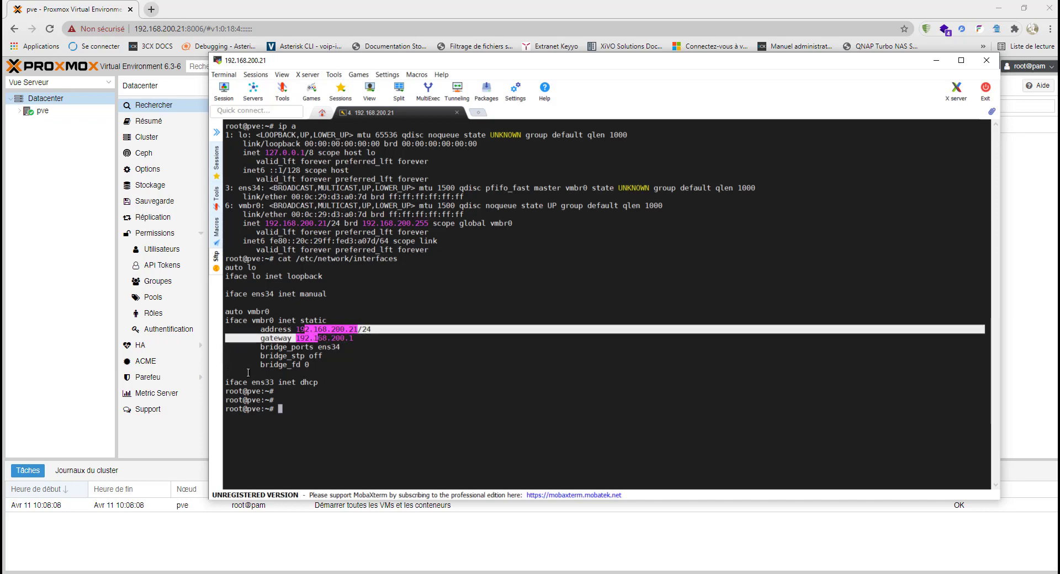
- Switch to the browser window showing the default-network-setup-bridge.svg diagram and widen it
{"action": "left_click", "coordinate": [298, 418]}
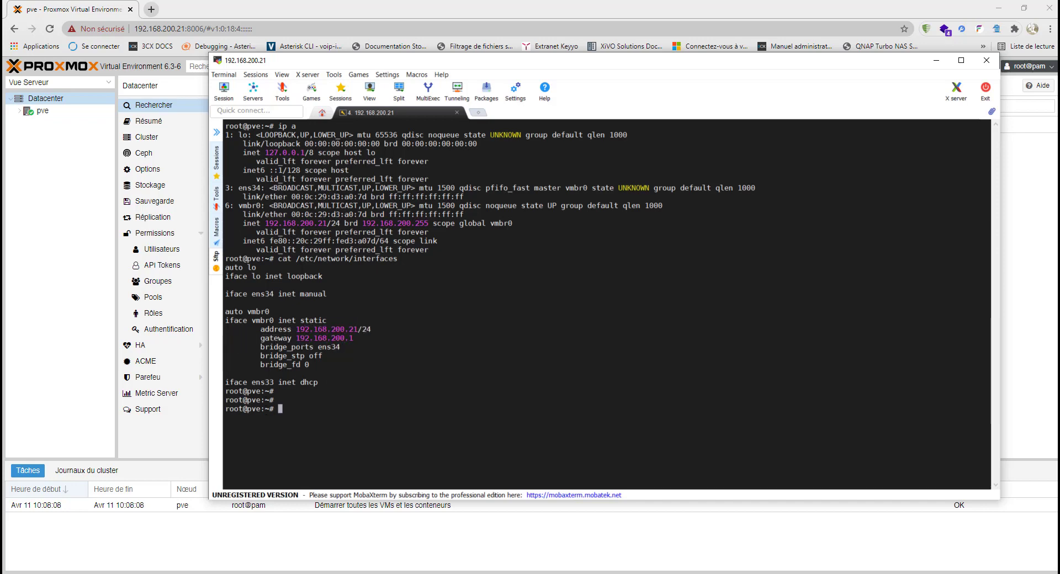
{"action": "key", "text": "alt+tab"}
{"action": "left_click_drag", "start_coordinate": [221, 102], "coordinate": [393, 57]}
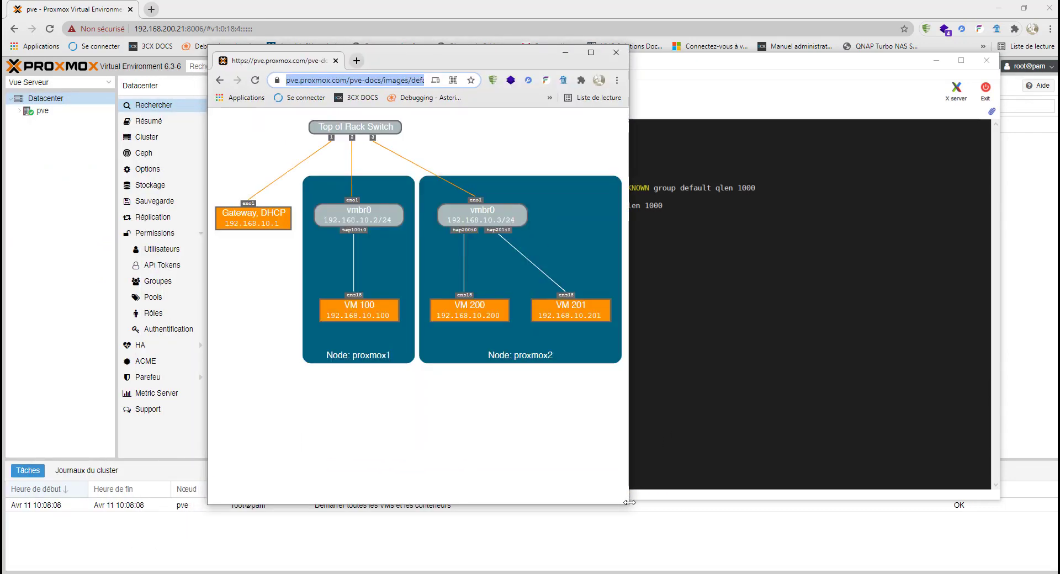
{"action": "left_click_drag", "start_coordinate": [629, 502], "coordinate": [853, 502]}
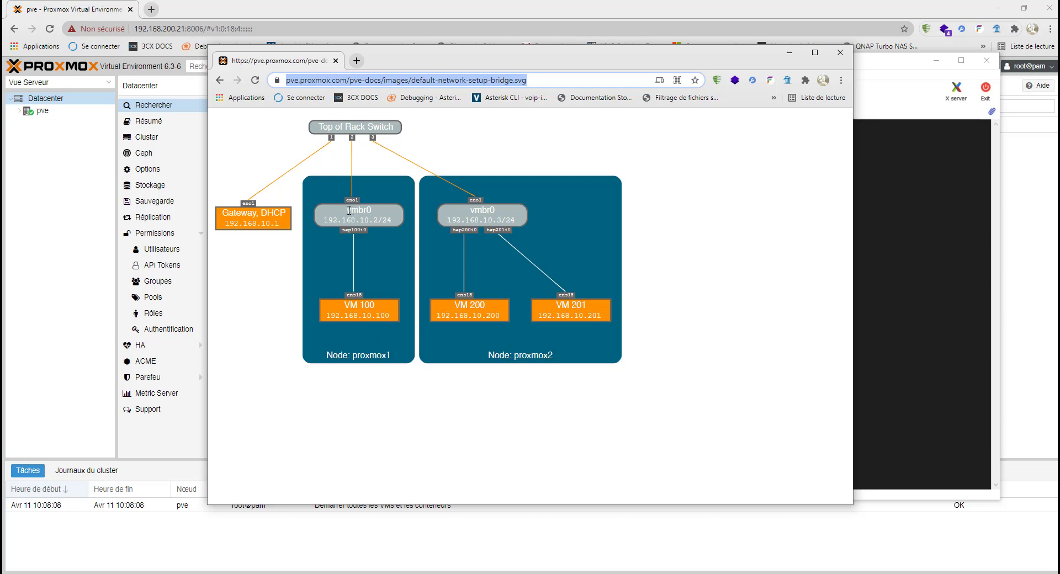
- Examine the vmbr0 bridges of both nodes and the IP addresses of proxmox1's bridge and VM 100 in the bridge diagram
{"action": "left_click_drag", "start_coordinate": [349, 210], "coordinate": [367, 211]}
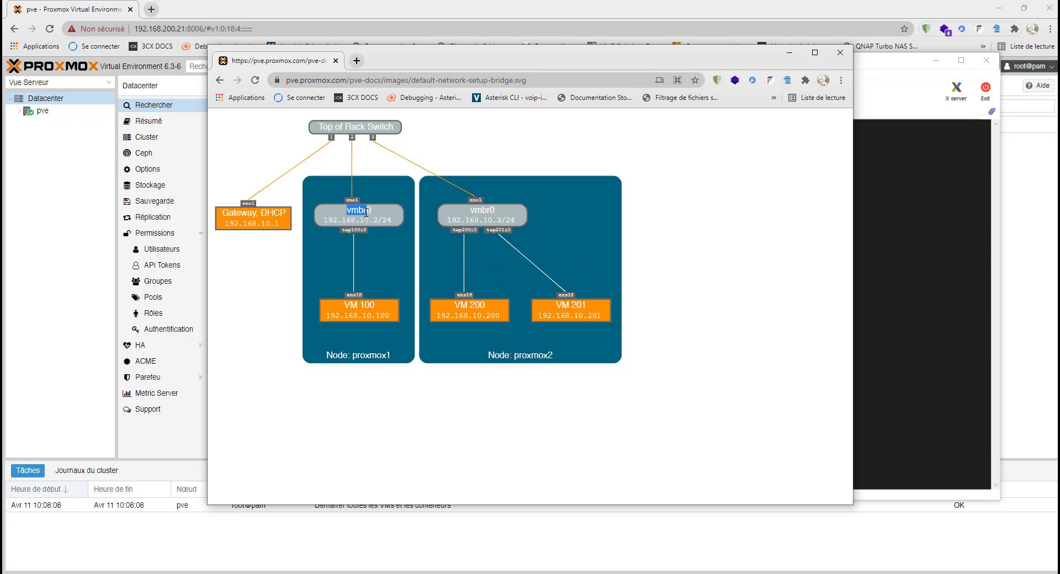
{"action": "left_click_drag", "start_coordinate": [370, 211], "coordinate": [347, 211]}
{"action": "double_click", "coordinate": [481, 210]}
{"action": "left_click_drag", "start_coordinate": [329, 220], "coordinate": [393, 221]}
{"action": "left_click_drag", "start_coordinate": [335, 318], "coordinate": [383, 318]}
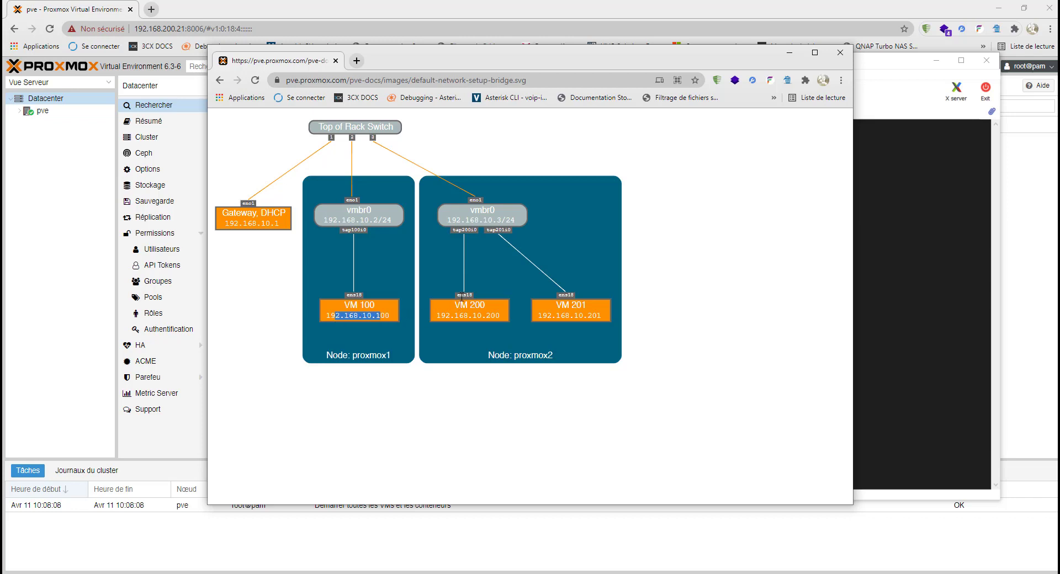
- Compare the VM adapters, VM addresses and vmbr0 addresses of the proxmox1 and proxmox2 nodes in the bridge diagram
{"action": "double_click", "coordinate": [461, 296]}
{"action": "double_click", "coordinate": [337, 355]}
{"action": "left_click", "coordinate": [478, 307]}
{"action": "double_click", "coordinate": [353, 315]}
{"action": "double_click", "coordinate": [465, 295]}
{"action": "double_click", "coordinate": [352, 295]}
{"action": "double_click", "coordinate": [358, 219]}
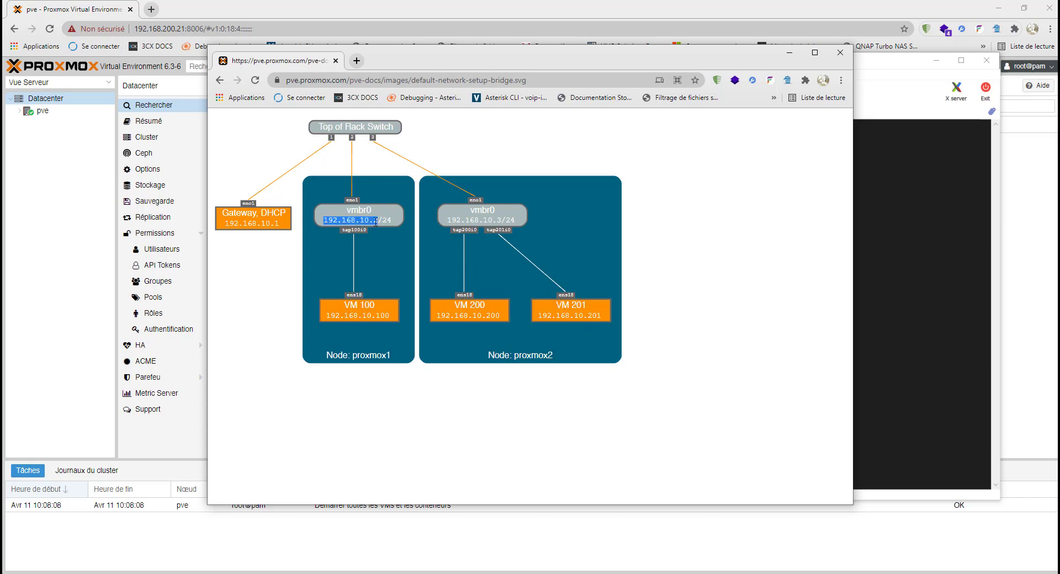
{"action": "left_click", "coordinate": [485, 220]}
{"action": "double_click", "coordinate": [486, 220]}
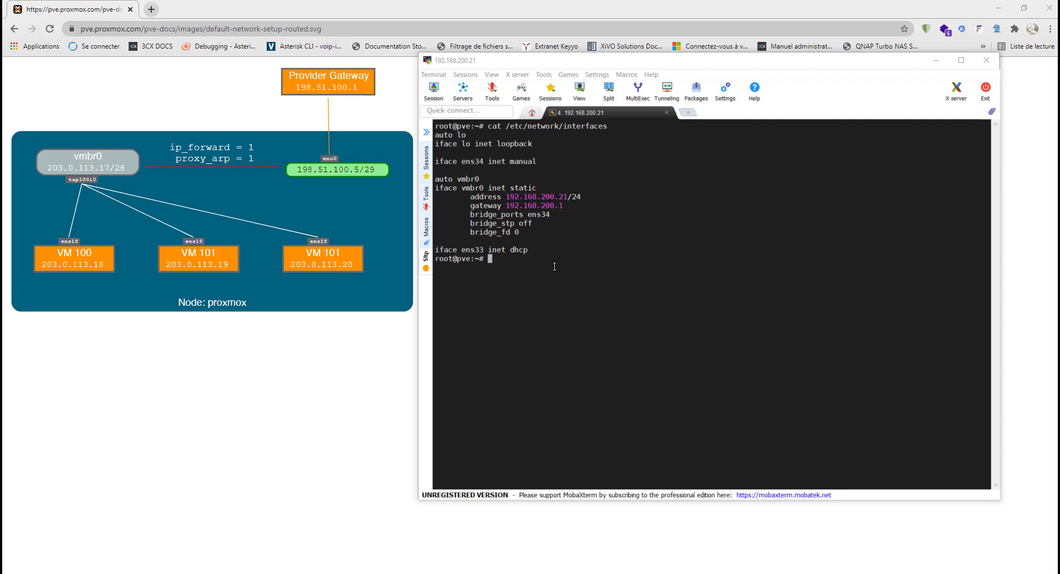
- Highlight the vmbr0 address, gateway and bridge settings and the ens34 interface name in the terminal's interfaces output
{"action": "left_click_drag", "start_coordinate": [546, 234], "coordinate": [451, 196]}
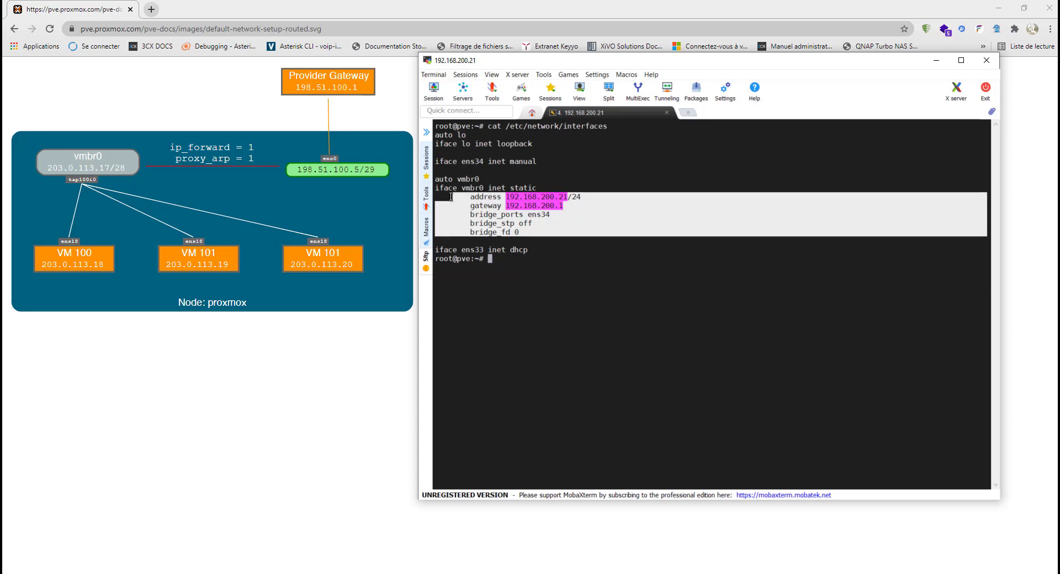
{"action": "left_click", "coordinate": [537, 232]}
{"action": "left_click_drag", "start_coordinate": [539, 232], "coordinate": [444, 197]}
{"action": "left_click", "coordinate": [528, 292]}
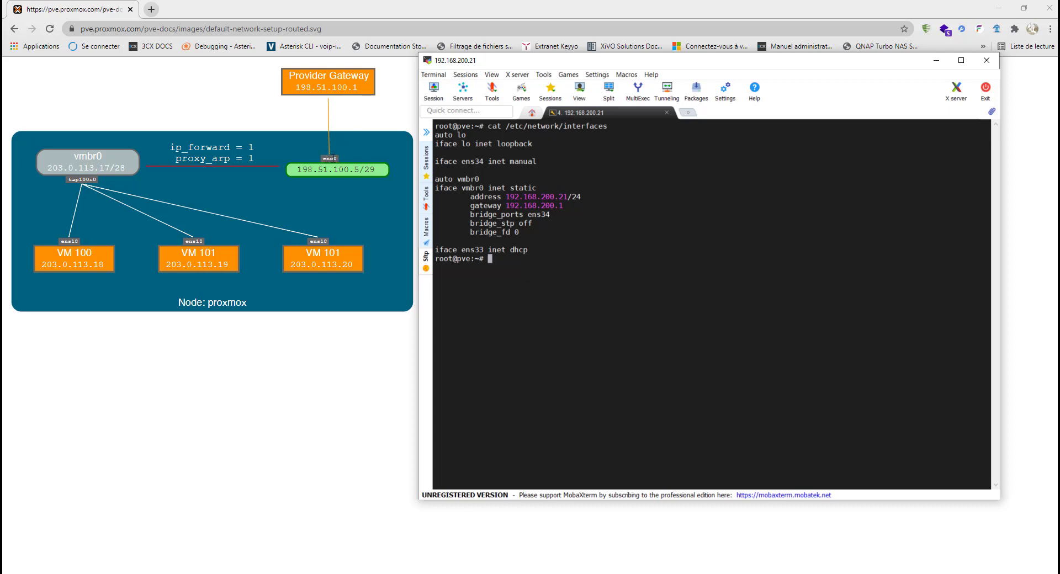
{"action": "double_click", "coordinate": [473, 161]}
- Compare the Provider Gateway address with the node's external interface address in the routed network diagram
{"action": "left_click_drag", "start_coordinate": [296, 87], "coordinate": [326, 91]}
{"action": "double_click", "coordinate": [342, 91]}
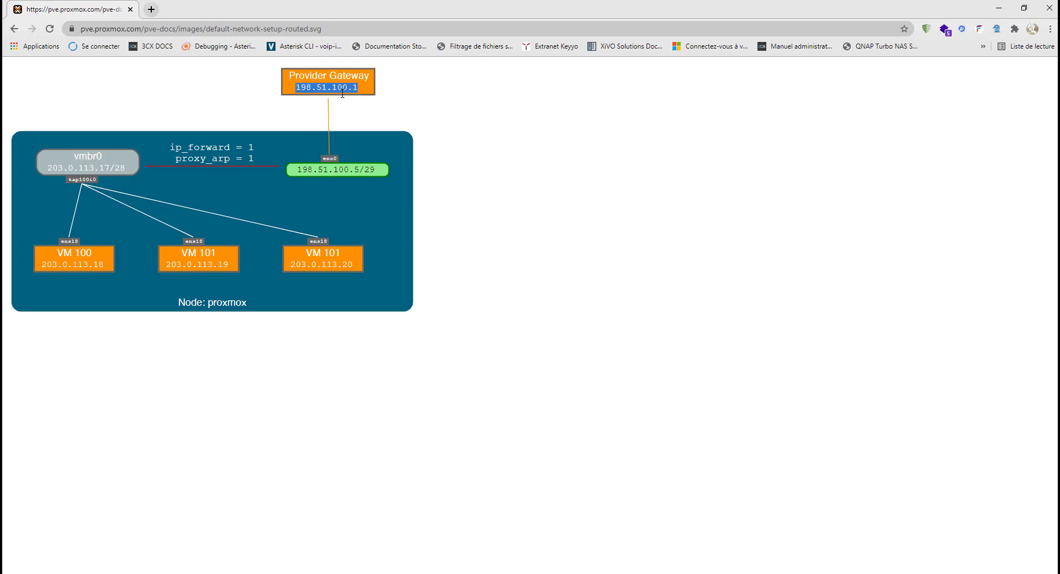
{"action": "left_click_drag", "start_coordinate": [304, 173], "coordinate": [359, 170]}
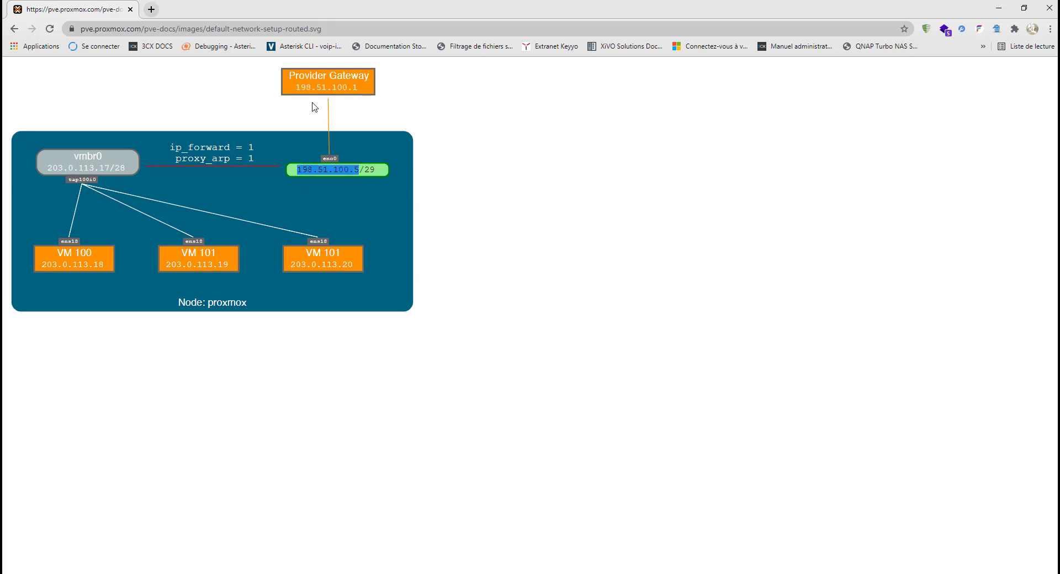
{"action": "double_click", "coordinate": [305, 88]}
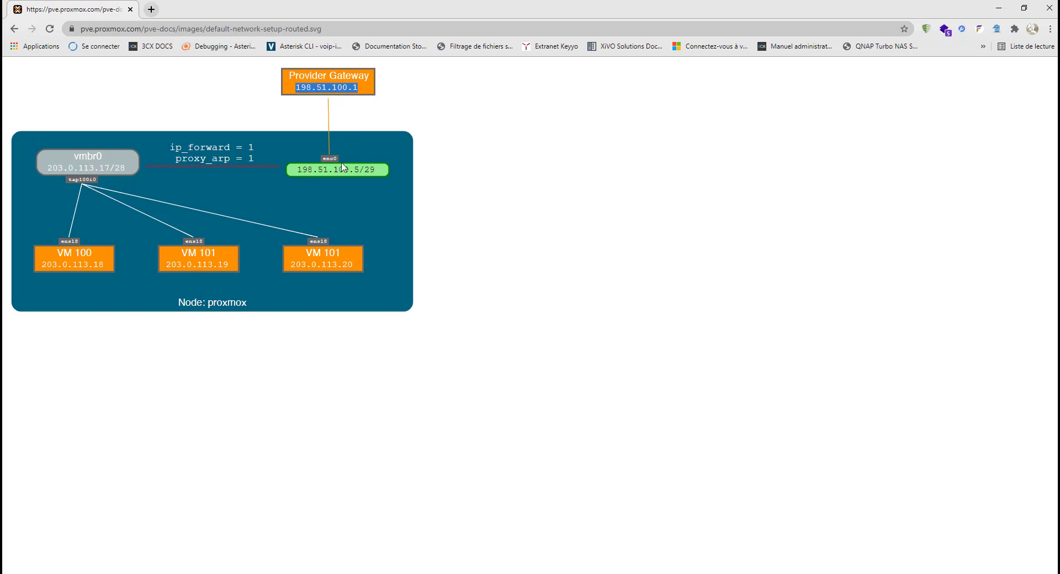
{"action": "left_click_drag", "start_coordinate": [359, 169], "coordinate": [297, 169]}
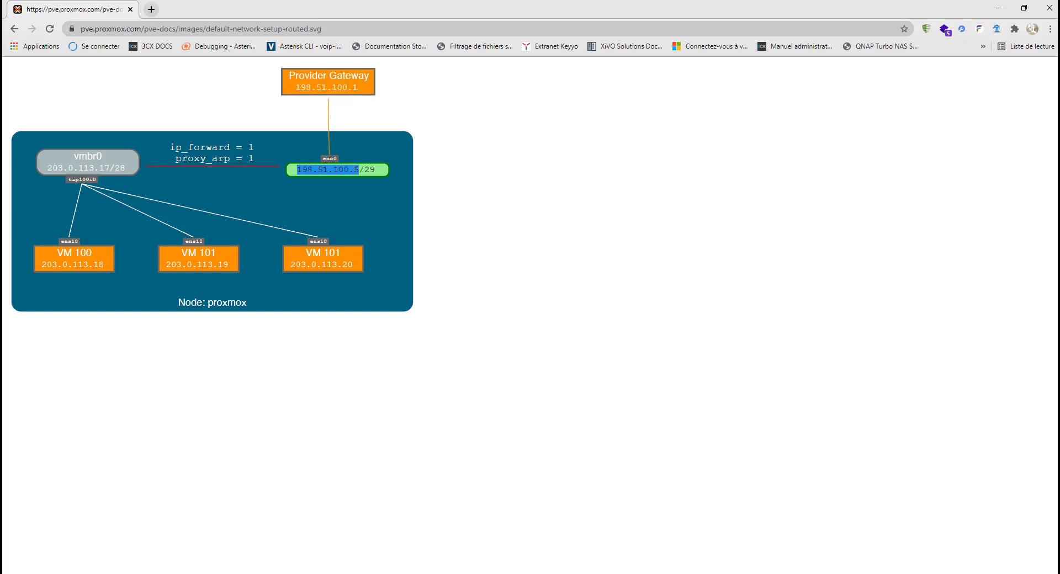
- Return to the terminal and examine the bridge_ports interface and the vmbr0 name in the current configuration
{"action": "left_click", "coordinate": [534, 573]}
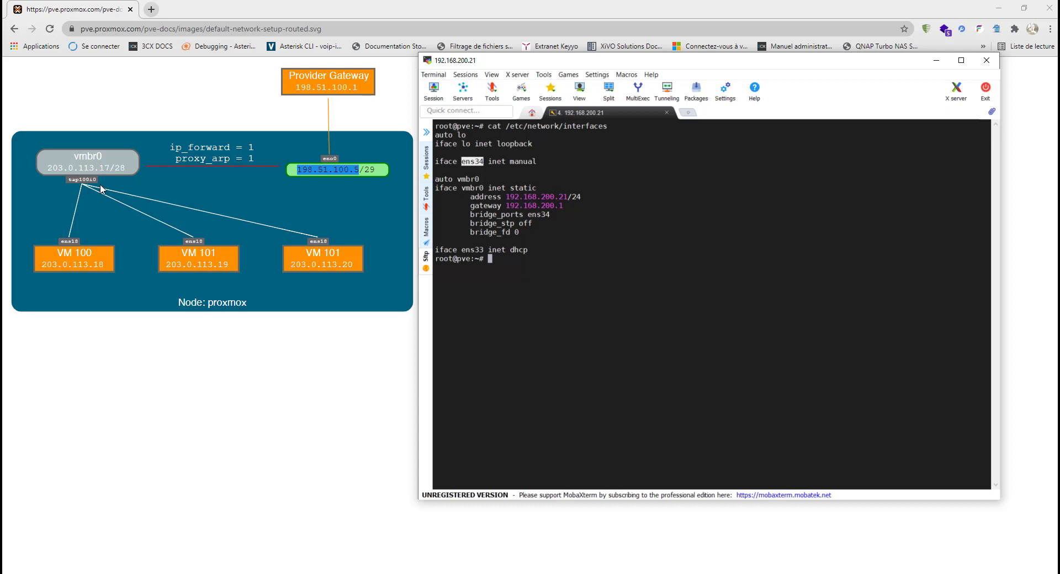
{"action": "double_click", "coordinate": [541, 215]}
{"action": "double_click", "coordinate": [468, 180]}
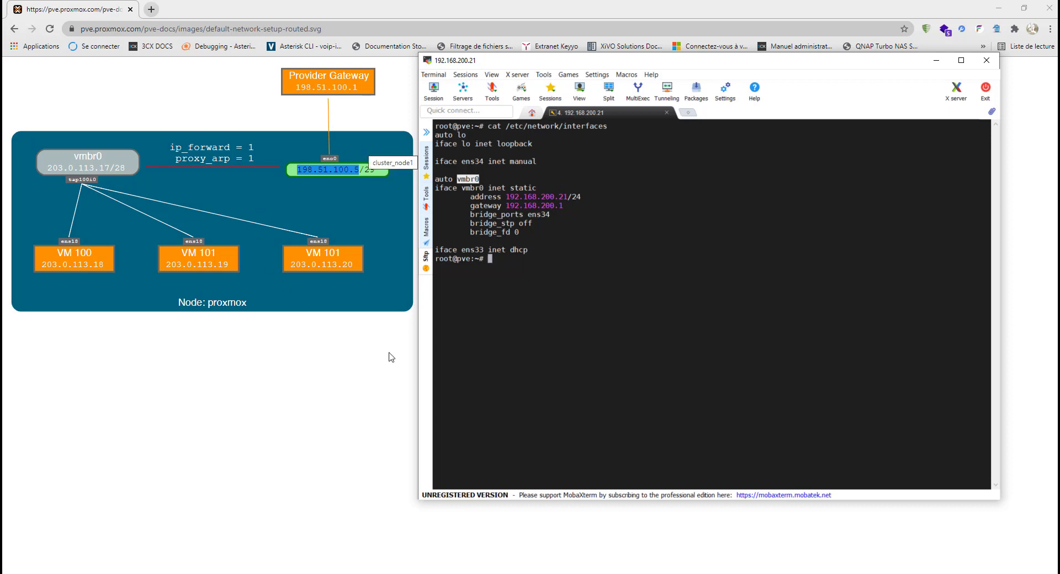
- Switch to snippets.cson in Atom, place it beside the routed diagram, and examine its ens34 interface name and address line
{"action": "key", "text": "alt+Tab"}
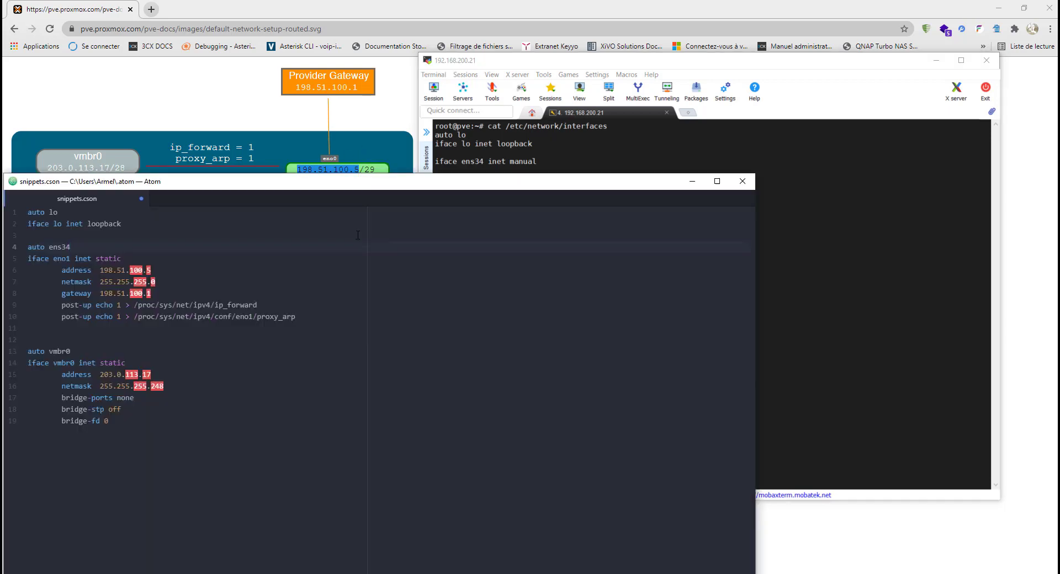
{"action": "left_click_drag", "start_coordinate": [332, 183], "coordinate": [678, 76]}
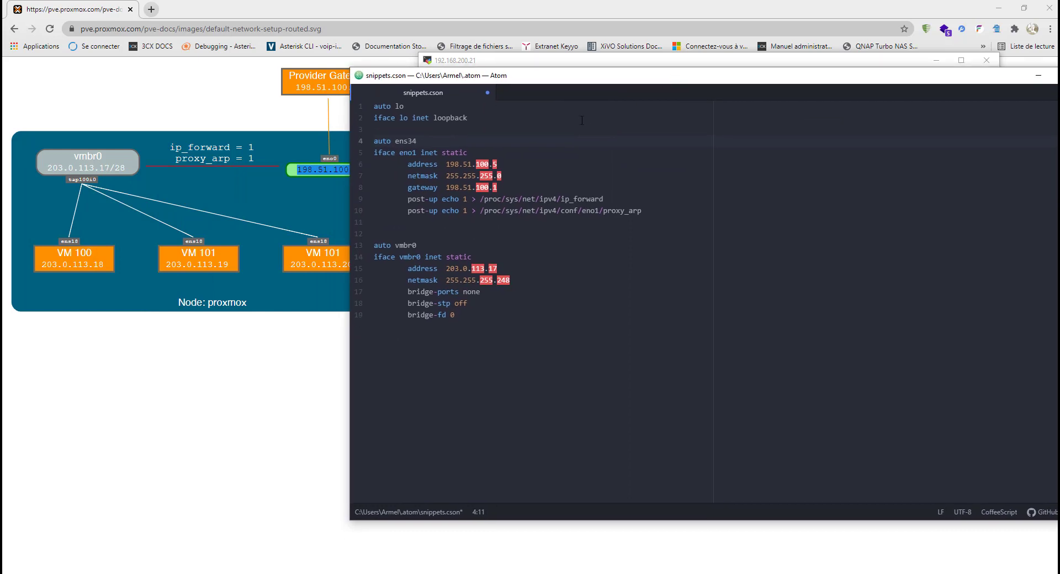
{"action": "double_click", "coordinate": [405, 140]}
{"action": "left_click_drag", "start_coordinate": [453, 163], "coordinate": [489, 167]}
{"action": "double_click", "coordinate": [452, 164]}
{"action": "double_click", "coordinate": [405, 140]}
{"action": "left_click_drag", "start_coordinate": [520, 77], "coordinate": [579, 77]}
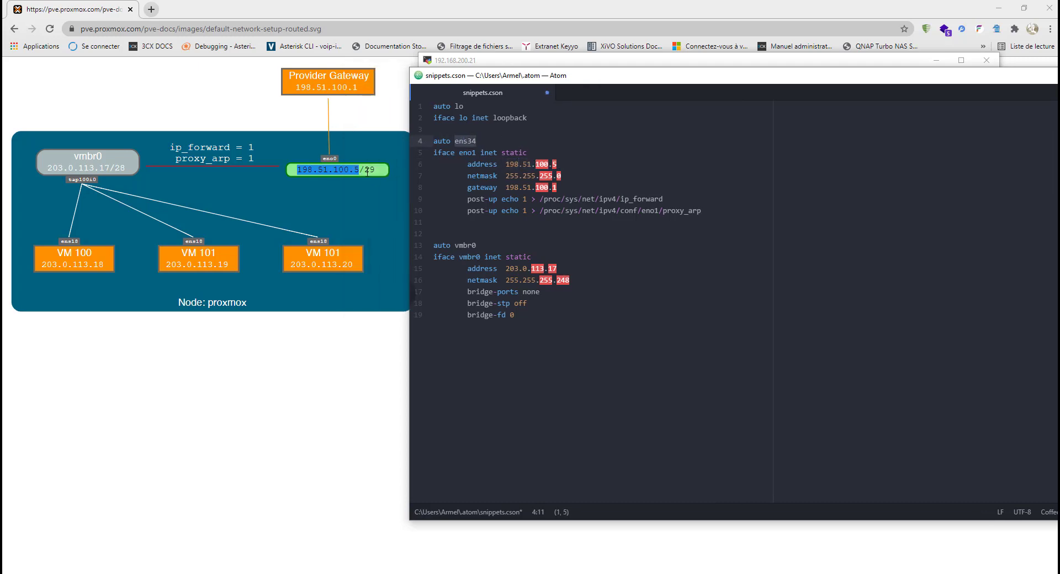
- Examine the ip_forward and proxy_arp post-up lines and the vmbr0 name, address and bridge settings of the routed configuration
{"action": "left_click", "coordinate": [468, 199]}
{"action": "left_click_drag", "start_coordinate": [468, 199], "coordinate": [709, 210]}
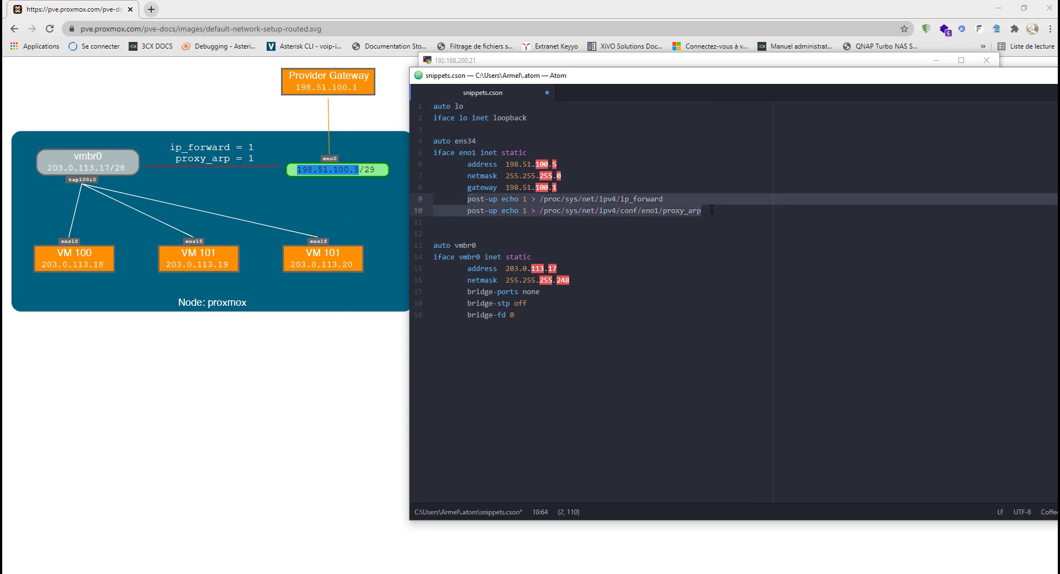
{"action": "double_click", "coordinate": [468, 246]}
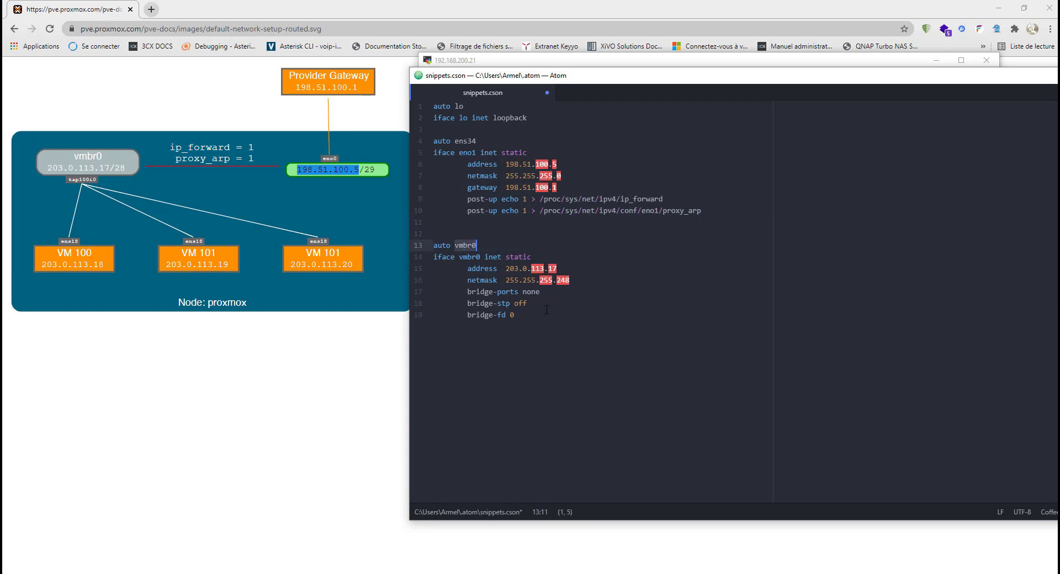
{"action": "left_click", "coordinate": [530, 319]}
{"action": "double_click", "coordinate": [465, 246]}
{"action": "left_click_drag", "start_coordinate": [559, 268], "coordinate": [507, 267]}
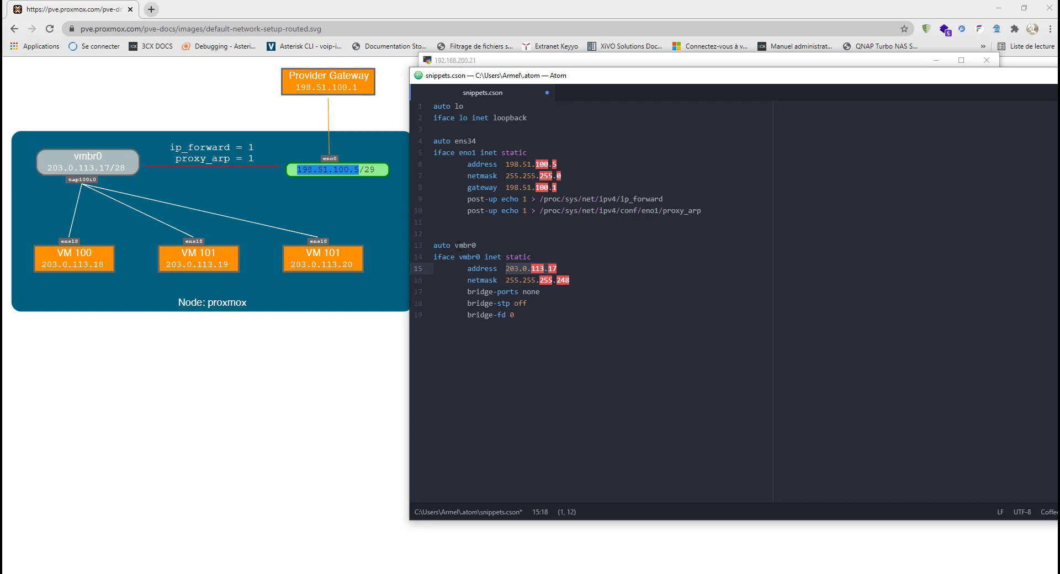
{"action": "left_click_drag", "start_coordinate": [459, 245], "coordinate": [527, 303]}
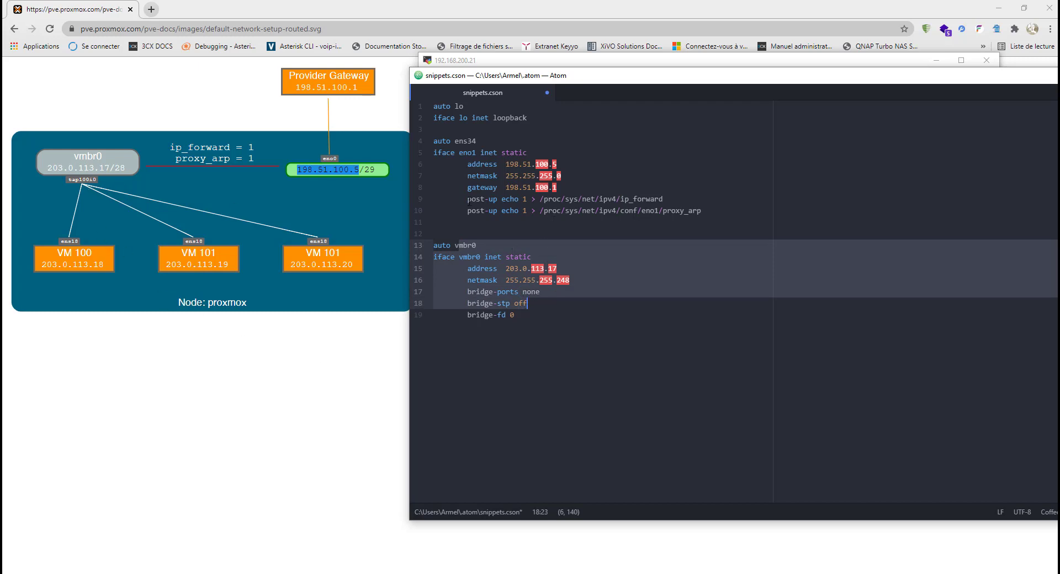
{"action": "left_click_drag", "start_coordinate": [467, 200], "coordinate": [707, 211]}
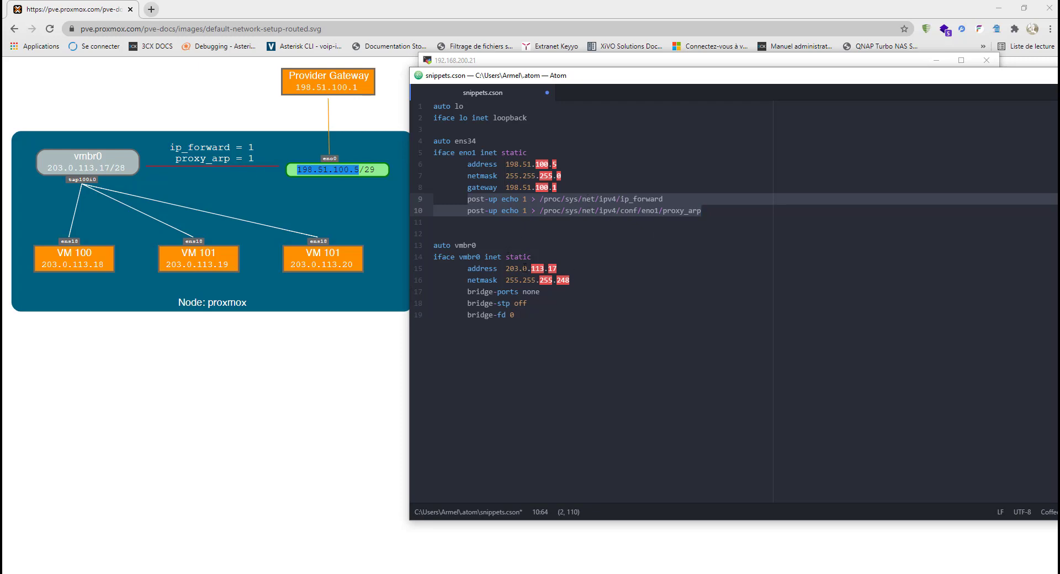
{"action": "left_click_drag", "start_coordinate": [537, 321], "coordinate": [468, 282]}
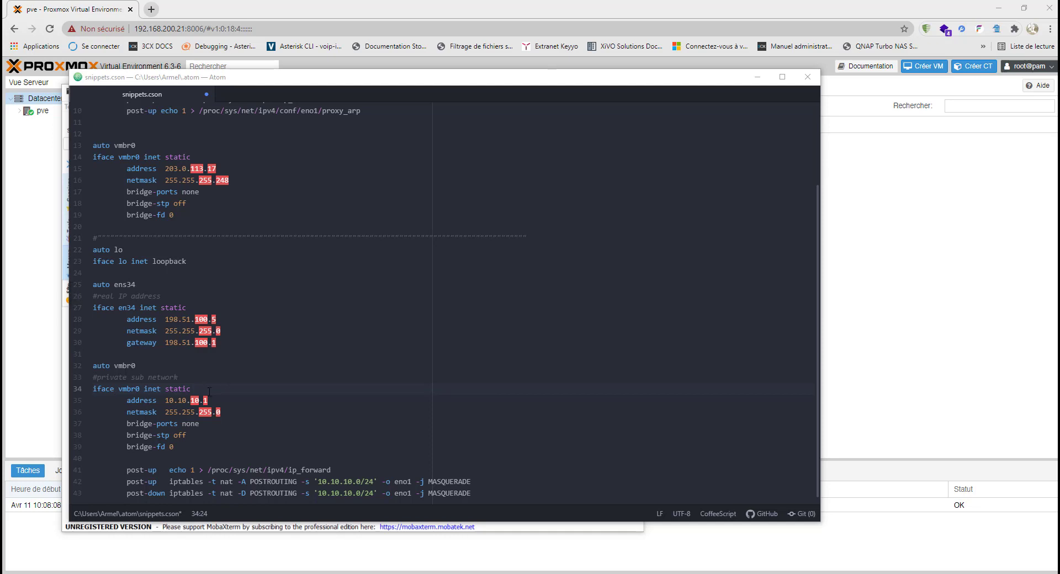
- Examine the NAT configuration below the separator line, focusing on its private sub network vmbr0 stanza
{"action": "left_click_drag", "start_coordinate": [92, 255], "coordinate": [270, 496]}
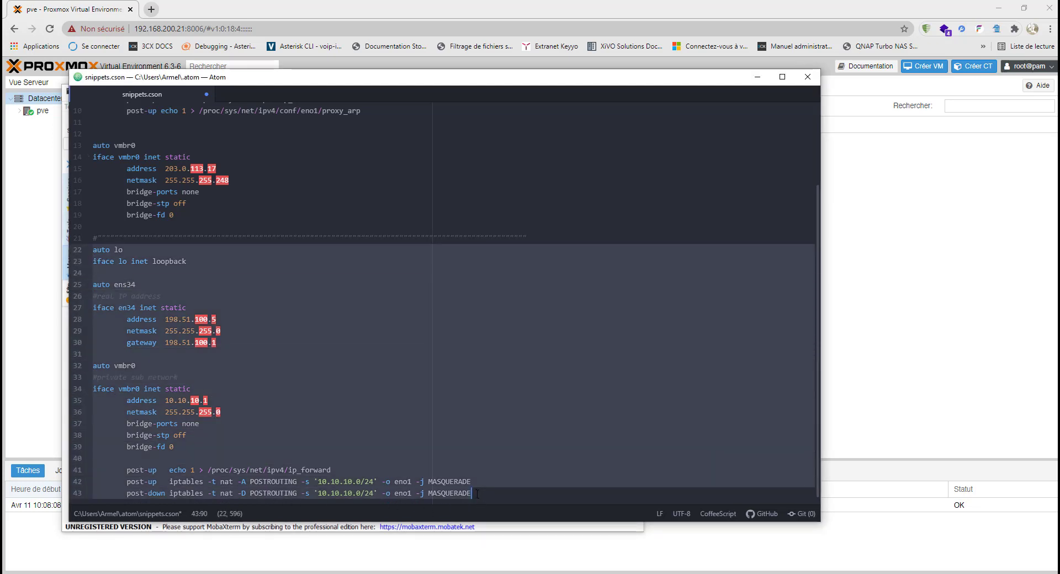
{"action": "left_click", "coordinate": [296, 480]}
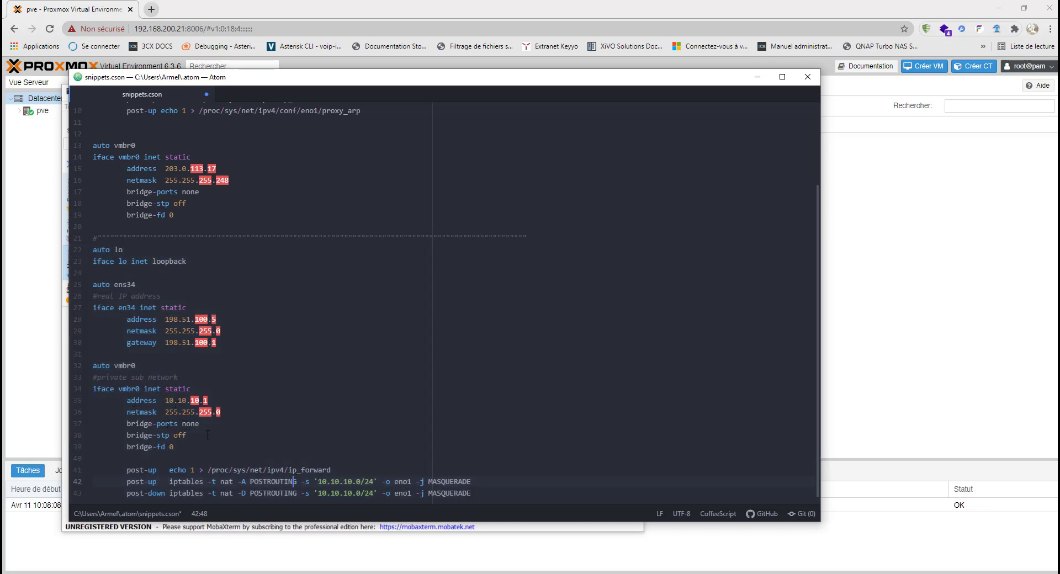
{"action": "left_click", "coordinate": [131, 389]}
{"action": "double_click", "coordinate": [131, 388]}
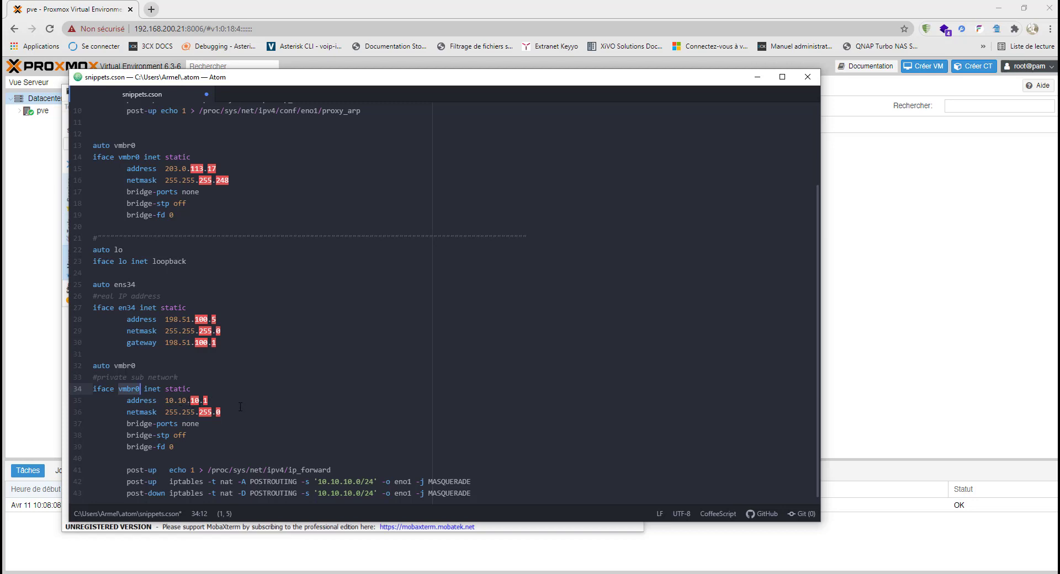
{"action": "left_click", "coordinate": [219, 402]}
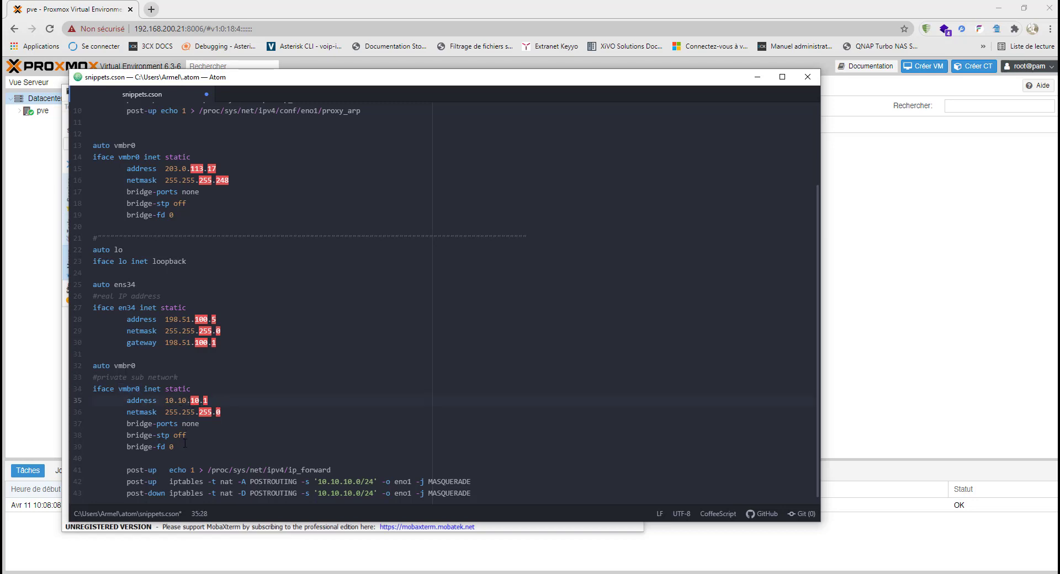
{"action": "left_click_drag", "start_coordinate": [185, 443], "coordinate": [115, 389]}
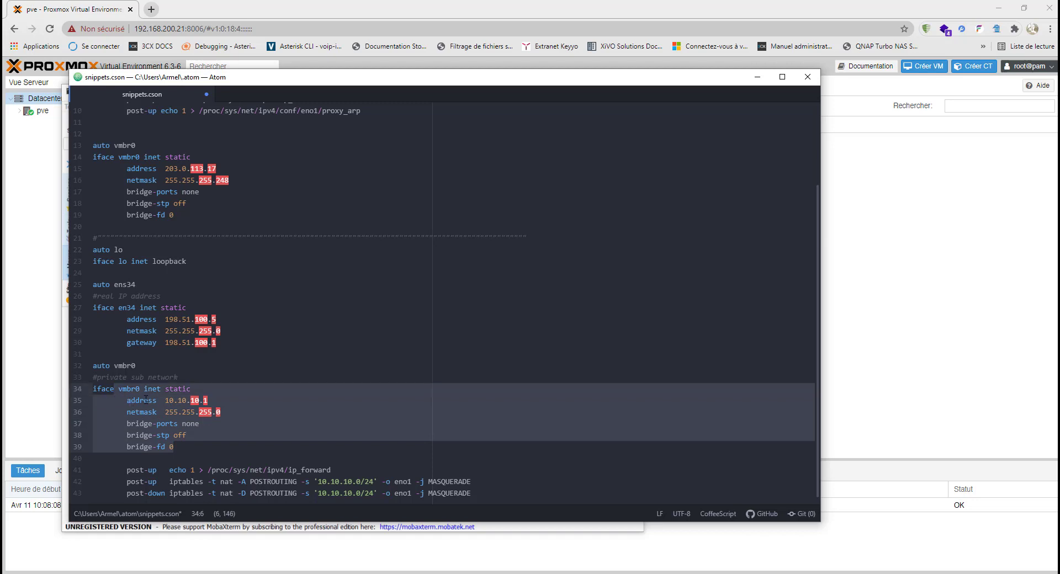
- Compare the private vmbr0 name, address, netmask and bridge-ports value with the en34 real IP address stanza in the NAT configuration
{"action": "double_click", "coordinate": [129, 390]}
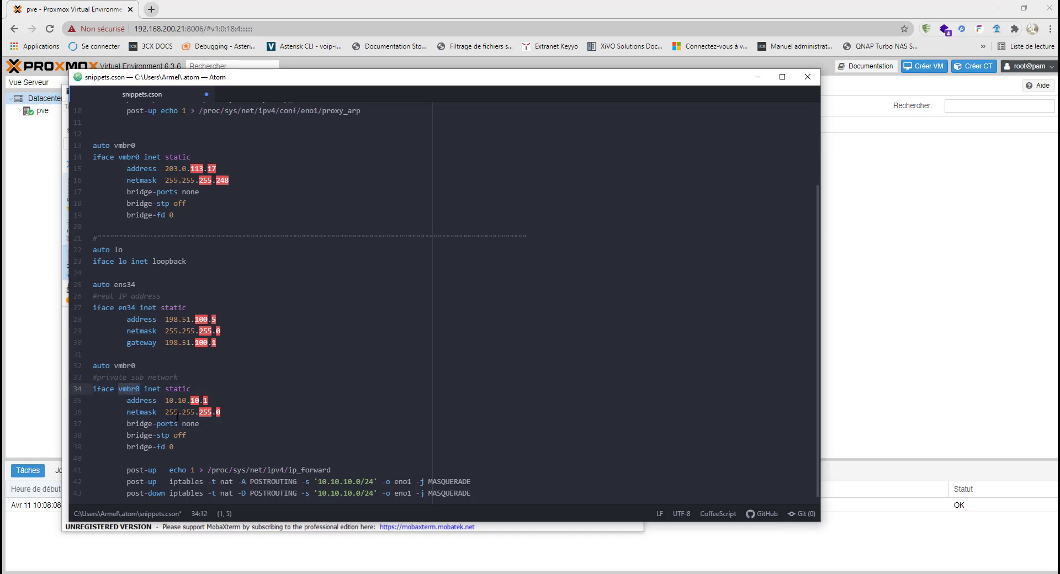
{"action": "left_click_drag", "start_coordinate": [165, 400], "coordinate": [198, 401]}
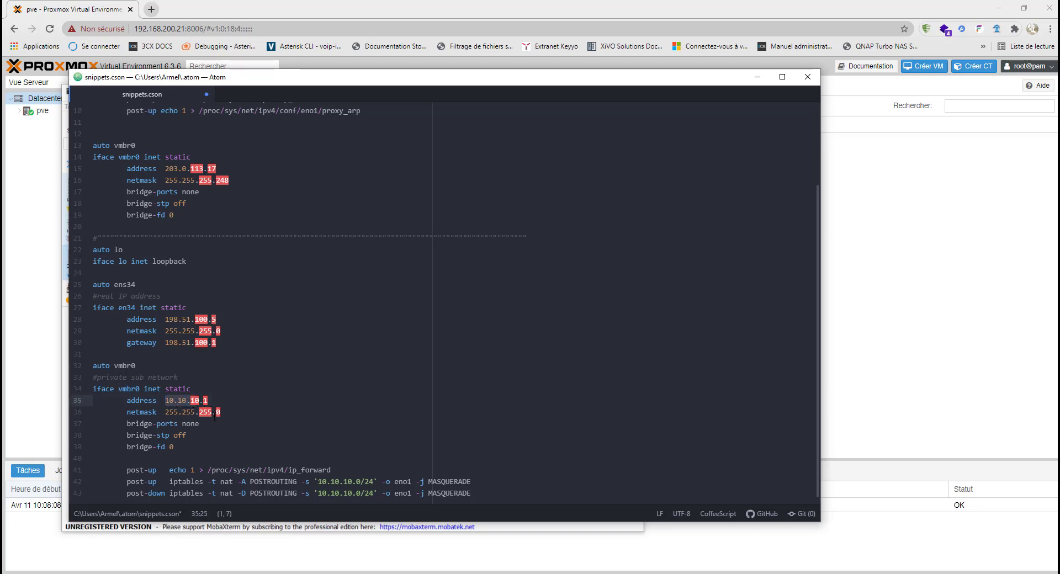
{"action": "double_click", "coordinate": [214, 413]}
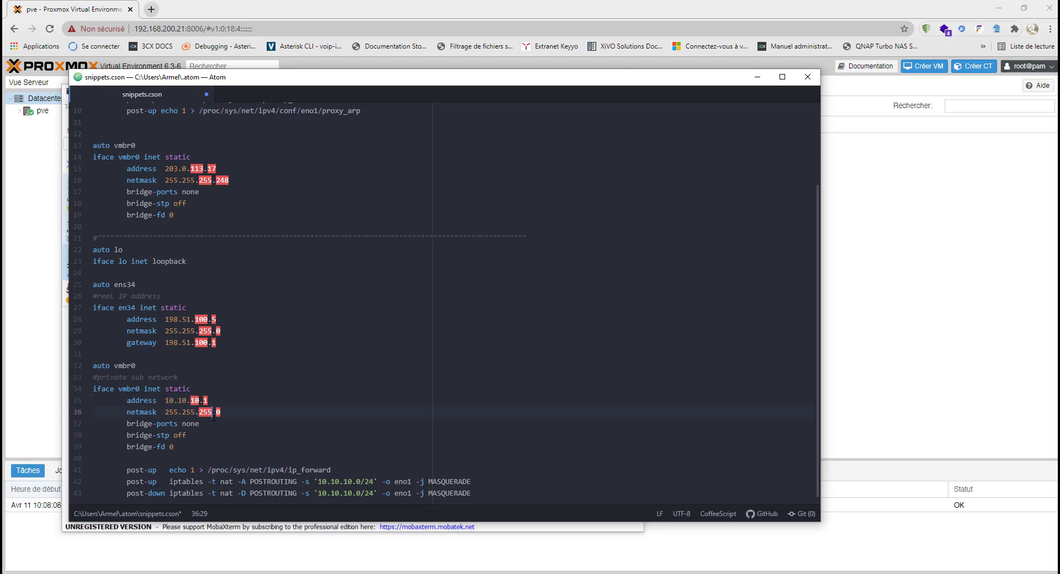
{"action": "triple_click", "coordinate": [124, 309]}
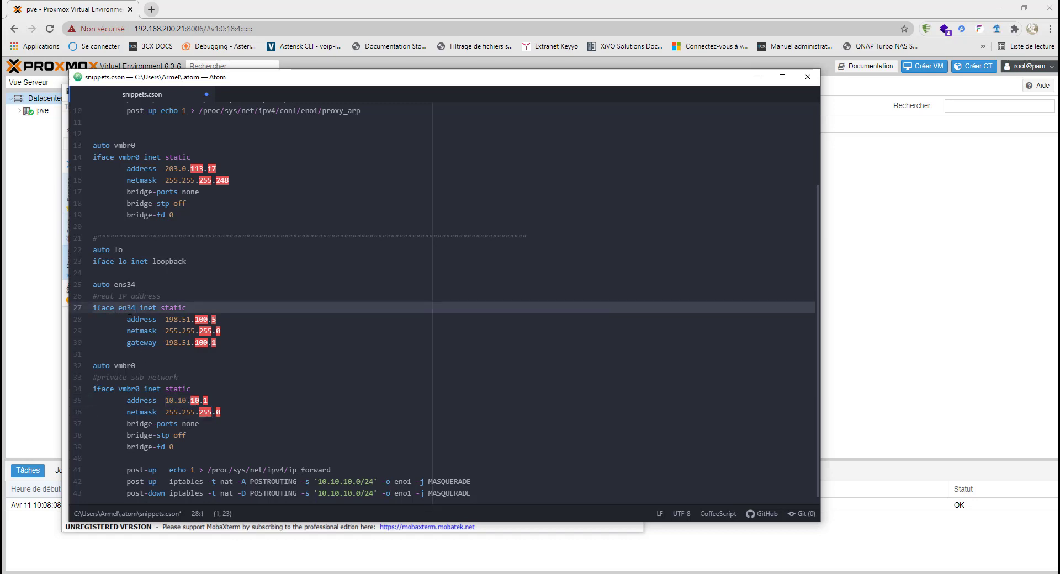
{"action": "double_click", "coordinate": [171, 319]}
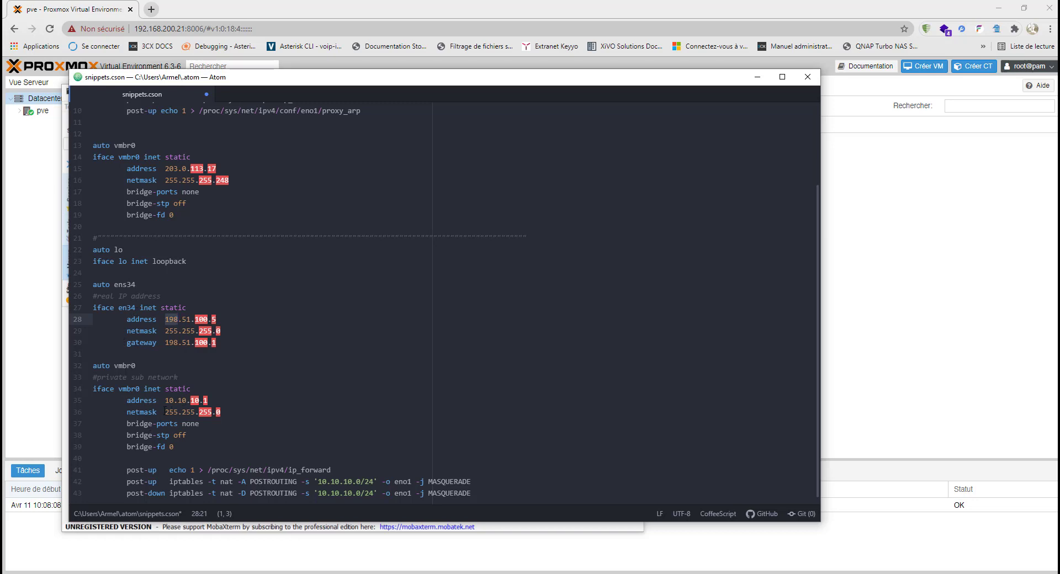
{"action": "double_click", "coordinate": [187, 424]}
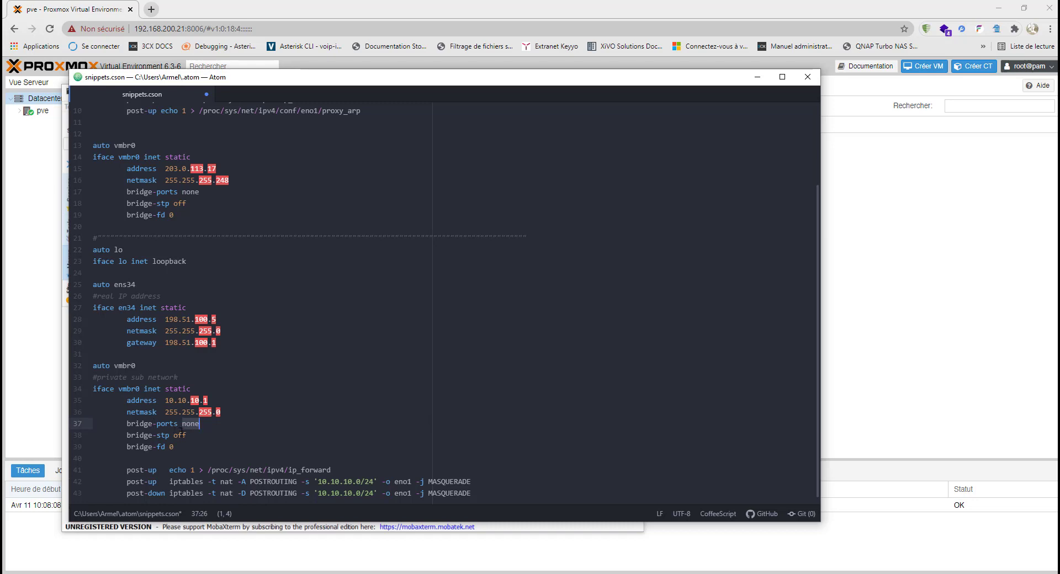
- Compare the private vmbr0 bridge-ports setting of the NAT configuration with the routed ens34 and vmbr0 stanzas above the separator line
{"action": "double_click", "coordinate": [133, 389]}
{"action": "double_click", "coordinate": [190, 424]}
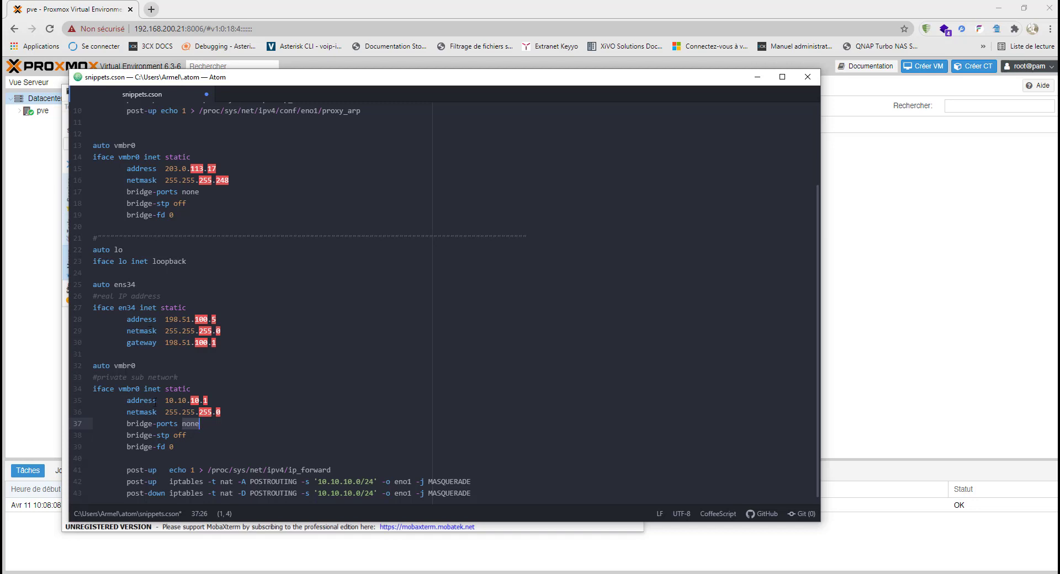
{"action": "scroll", "coordinate": [205, 319], "scroll_direction": "up", "scroll_amount": 3}
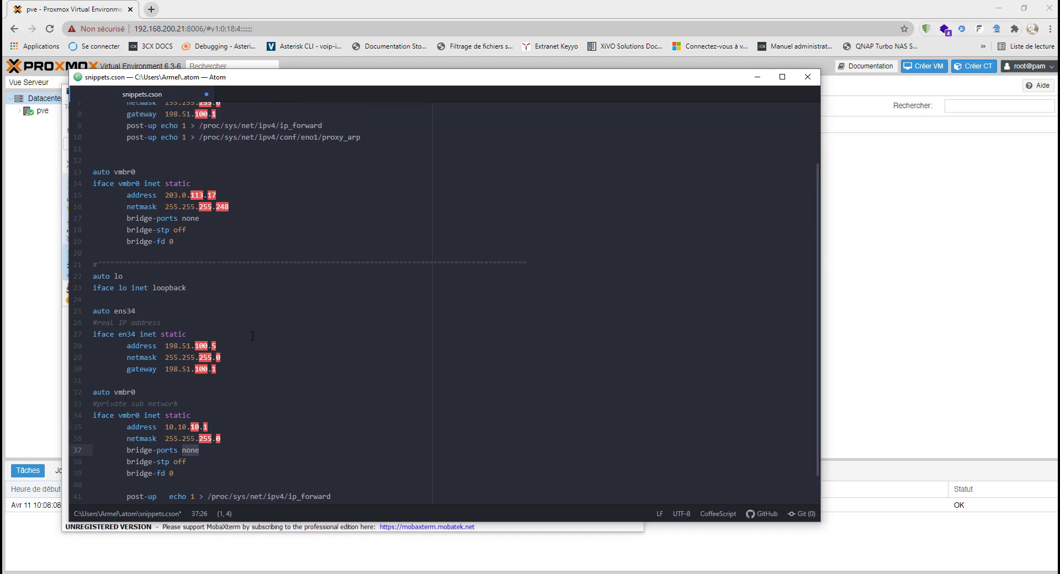
{"action": "left_click_drag", "start_coordinate": [205, 318], "coordinate": [148, 212]}
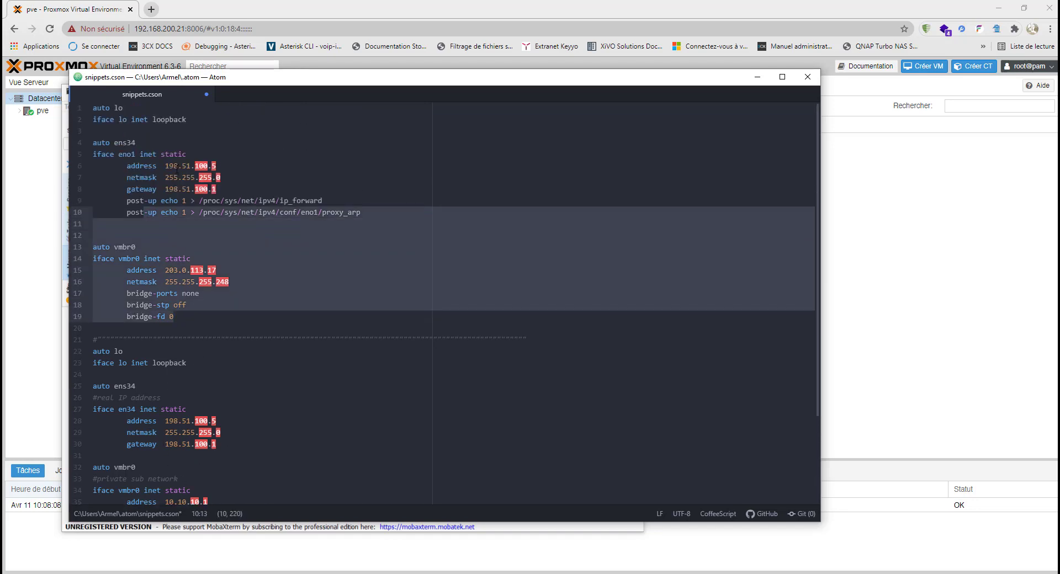
{"action": "left_click", "coordinate": [143, 177]}
{"action": "left_click_drag", "start_coordinate": [93, 142], "coordinate": [174, 305]}
{"action": "scroll", "coordinate": [195, 360], "scroll_direction": "down", "scroll_amount": 3}
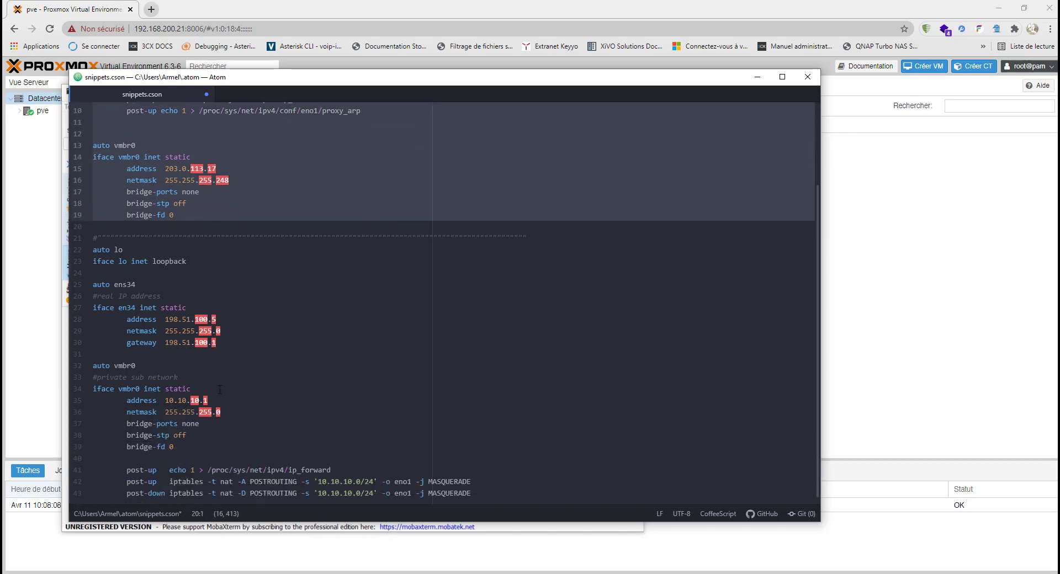
{"action": "left_click", "coordinate": [149, 227]}
{"action": "scroll", "coordinate": [165, 271], "scroll_direction": "up", "scroll_amount": 3}
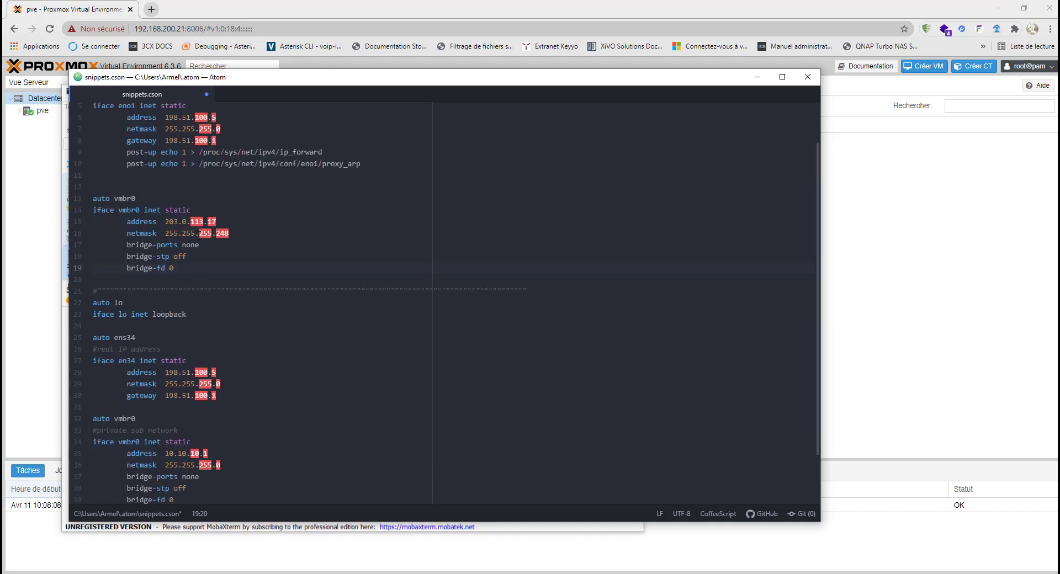
- Examine the routed vmbr0 address and netmask lines, along with the full routed block from the eno1 stanza to bridge-fd
{"action": "left_click", "coordinate": [185, 315]}
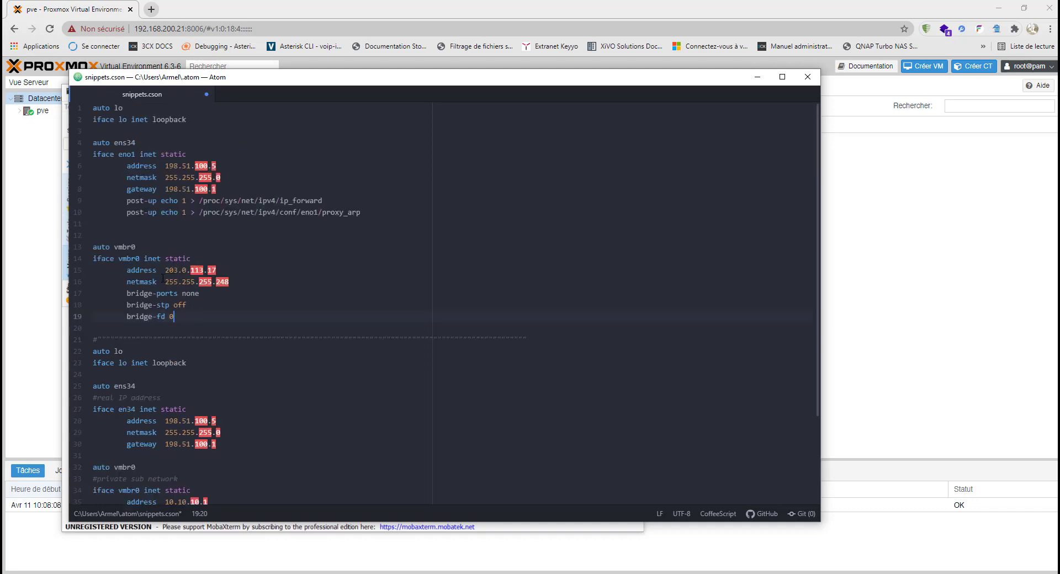
{"action": "left_click_drag", "start_coordinate": [147, 269], "coordinate": [219, 270]}
{"action": "left_click_drag", "start_coordinate": [144, 282], "coordinate": [241, 279]}
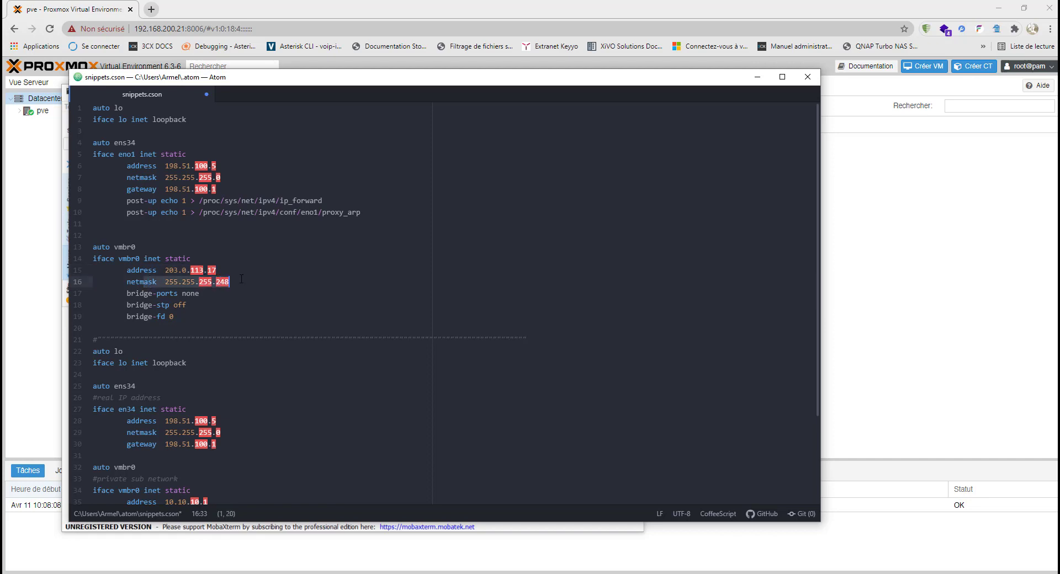
{"action": "left_click", "coordinate": [174, 177]}
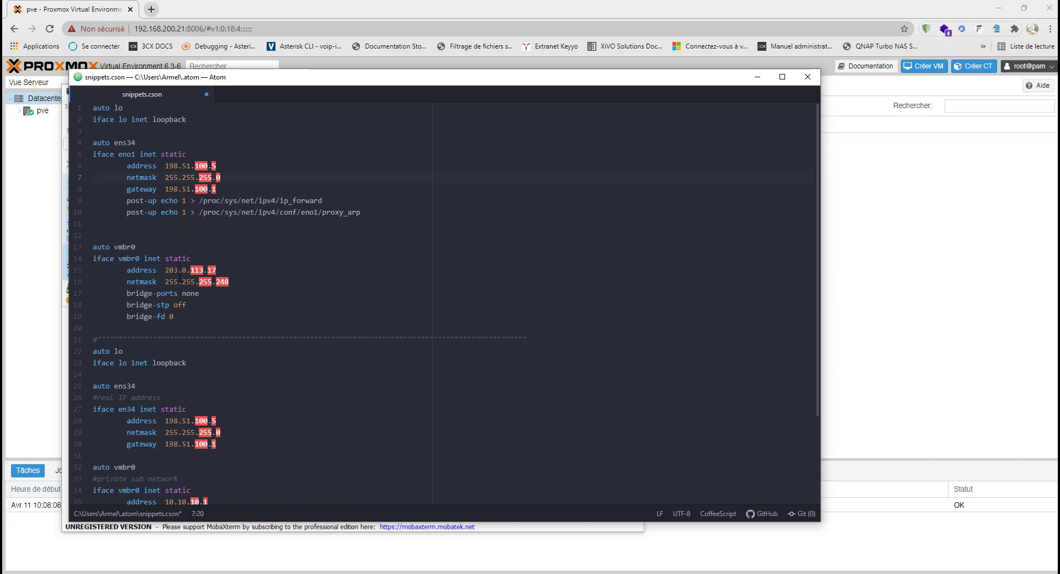
{"action": "left_click_drag", "start_coordinate": [186, 321], "coordinate": [93, 154]}
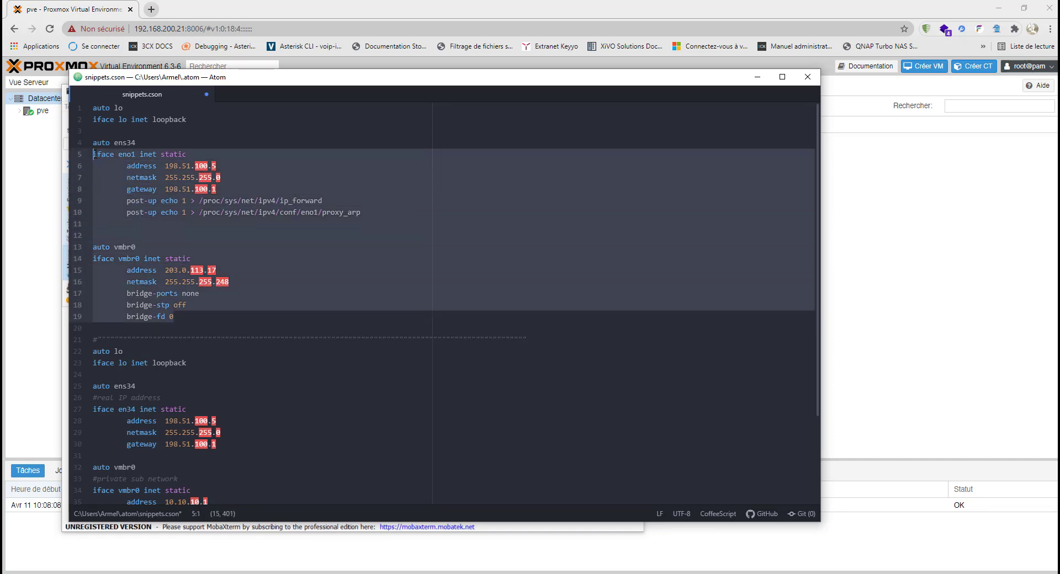
{"action": "scroll", "coordinate": [192, 401], "scroll_direction": "down", "scroll_amount": 2}
{"action": "scroll", "coordinate": [192, 401], "scroll_direction": "up", "scroll_amount": 2}
{"action": "scroll", "coordinate": [173, 418], "scroll_direction": "down", "scroll_amount": 3}
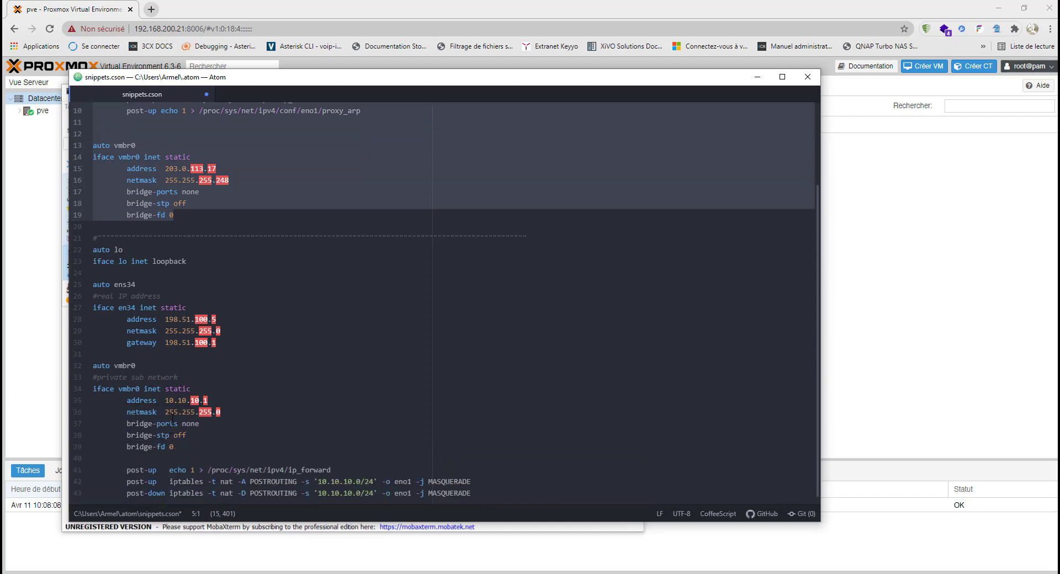
- Compare the private vmbr0 address with the real en34 address in the NAT configuration
{"action": "double_click", "coordinate": [167, 400]}
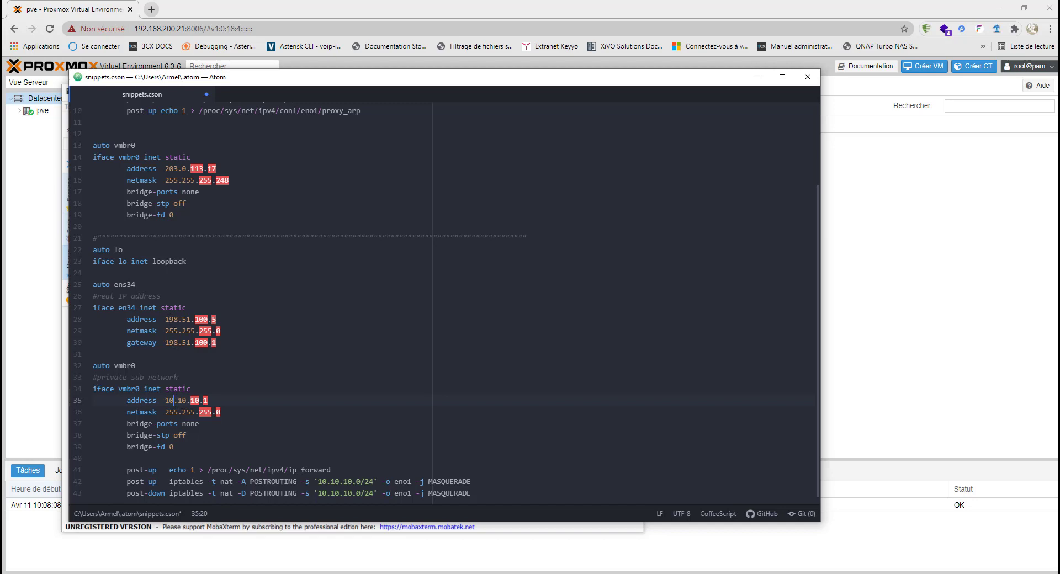
{"action": "left_click_drag", "start_coordinate": [169, 319], "coordinate": [213, 319]}
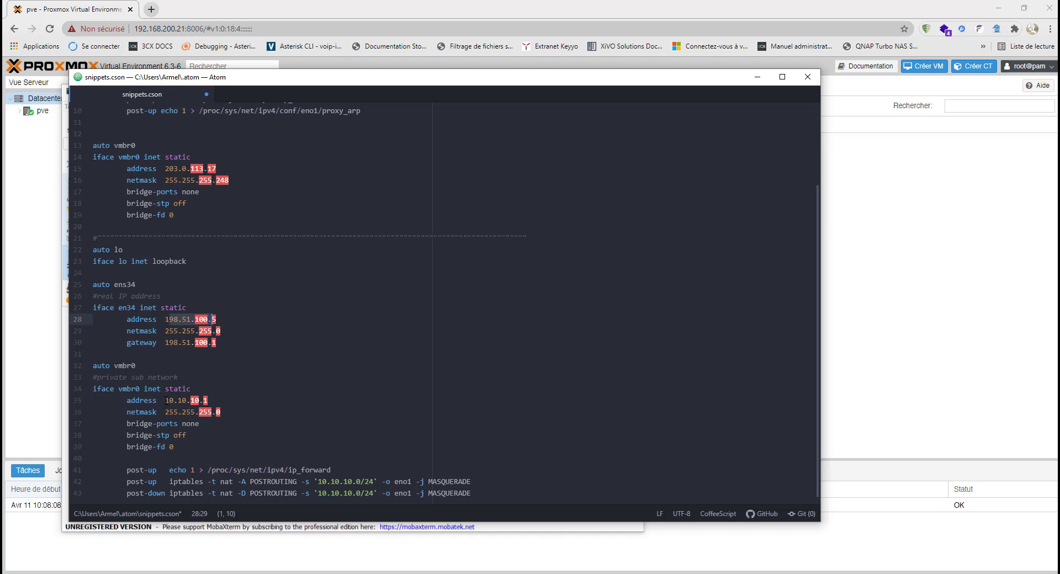
{"action": "left_click_drag", "start_coordinate": [167, 401], "coordinate": [200, 400]}
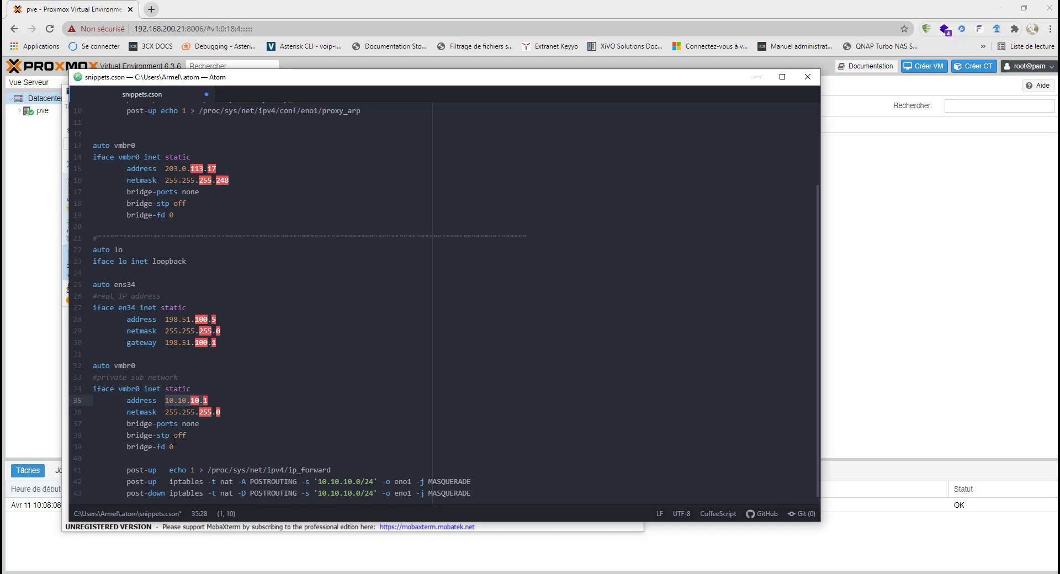
{"action": "left_click", "coordinate": [184, 400]}
{"action": "left_click_drag", "start_coordinate": [163, 400], "coordinate": [207, 400]}
{"action": "left_click_drag", "start_coordinate": [165, 319], "coordinate": [210, 319]}
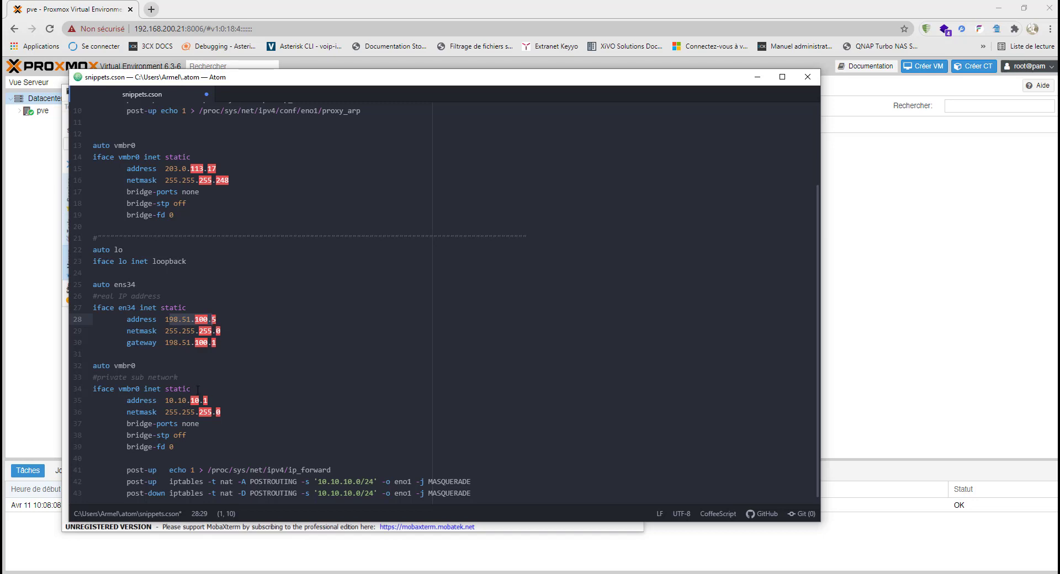
{"action": "left_click_drag", "start_coordinate": [170, 320], "coordinate": [220, 319]}
- Examine the ip_forward and iptables MASQUERADE lines of the NAT configuration, relating them to the private vmbr0 and real en34 addresses
{"action": "left_click_drag", "start_coordinate": [127, 471], "coordinate": [484, 496]}
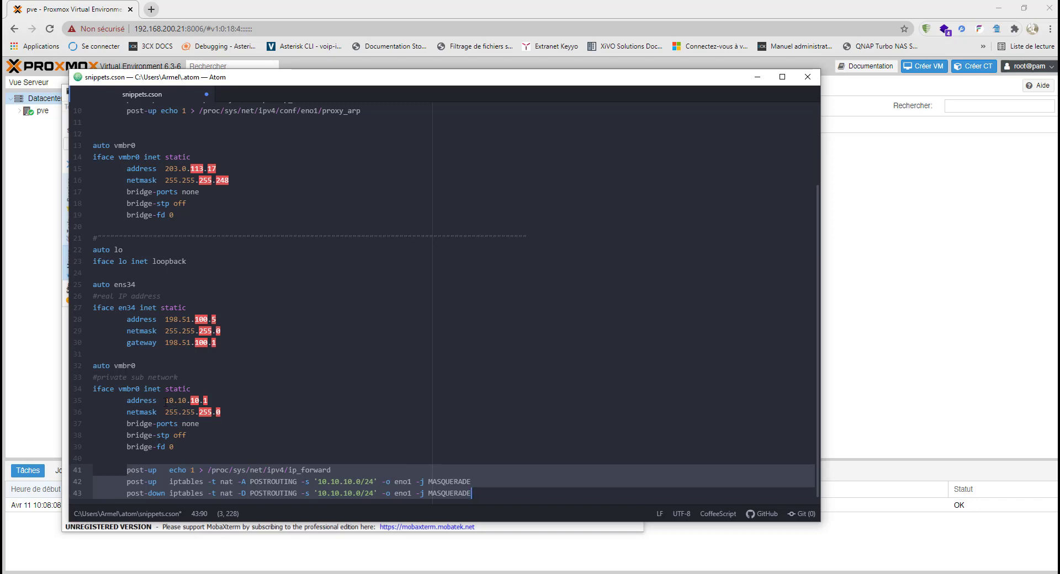
{"action": "left_click_drag", "start_coordinate": [165, 402], "coordinate": [208, 400]}
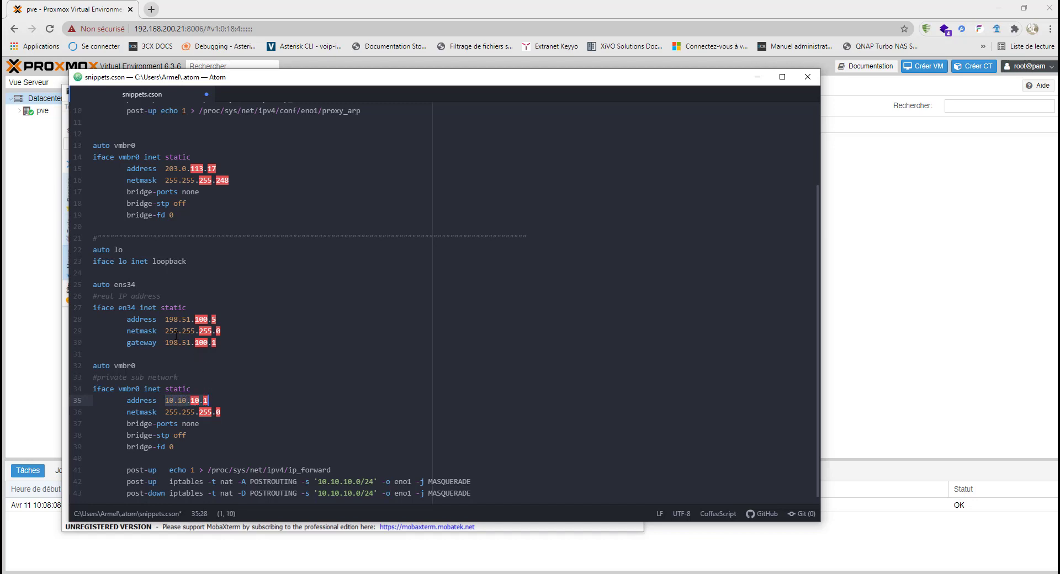
{"action": "left_click_drag", "start_coordinate": [165, 319], "coordinate": [219, 319]}
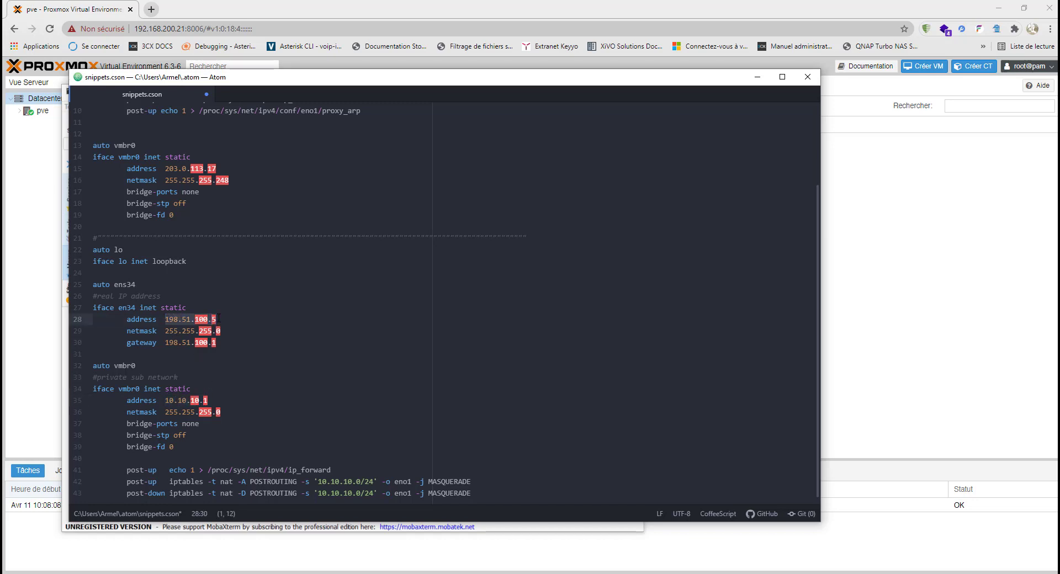
- Set the address of the private sub network vmbr0 stanza to 10.10.10.100
{"action": "left_click", "coordinate": [222, 399]}
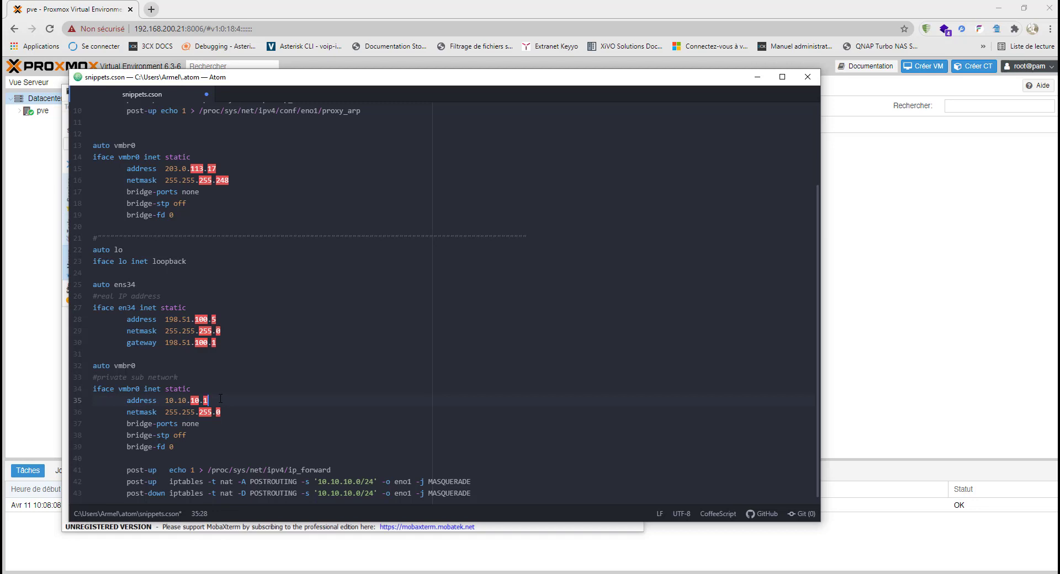
{"action": "left_click", "coordinate": [300, 434]}
{"action": "left_click", "coordinate": [227, 397]}
{"action": "type", "text": "00"}
- Compare the source subnet in the post-up iptables POSTROUTING rule with the real en34 address
{"action": "mouse_move", "coordinate": [331, 481]}
{"action": "left_mouse_down"}
{"action": "mouse_move", "coordinate": [373, 481]}
{"action": "mouse_move", "coordinate": [318, 481]}
{"action": "left_mouse_up"}
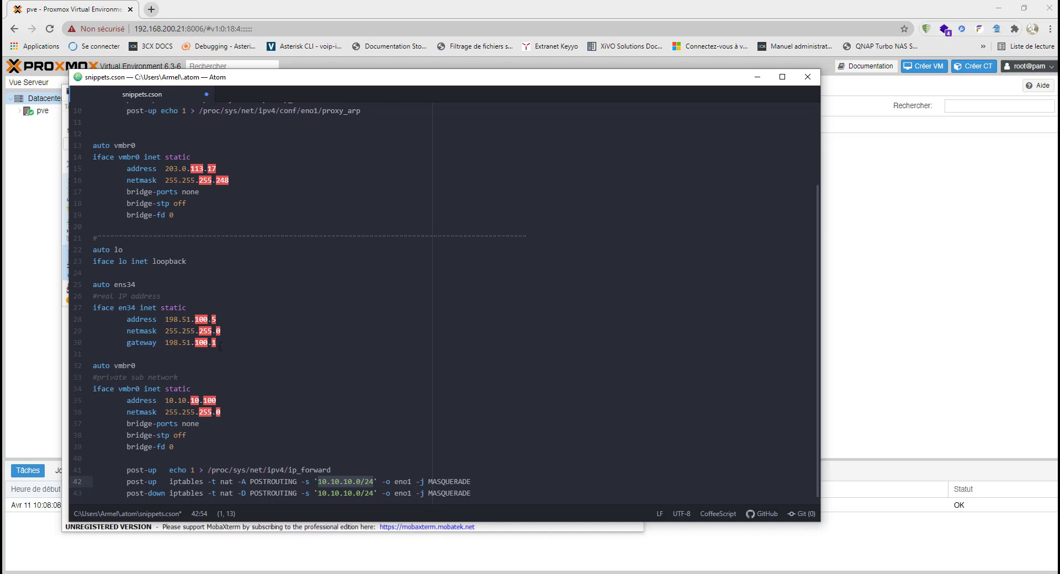
{"action": "left_click_drag", "start_coordinate": [165, 319], "coordinate": [219, 319]}
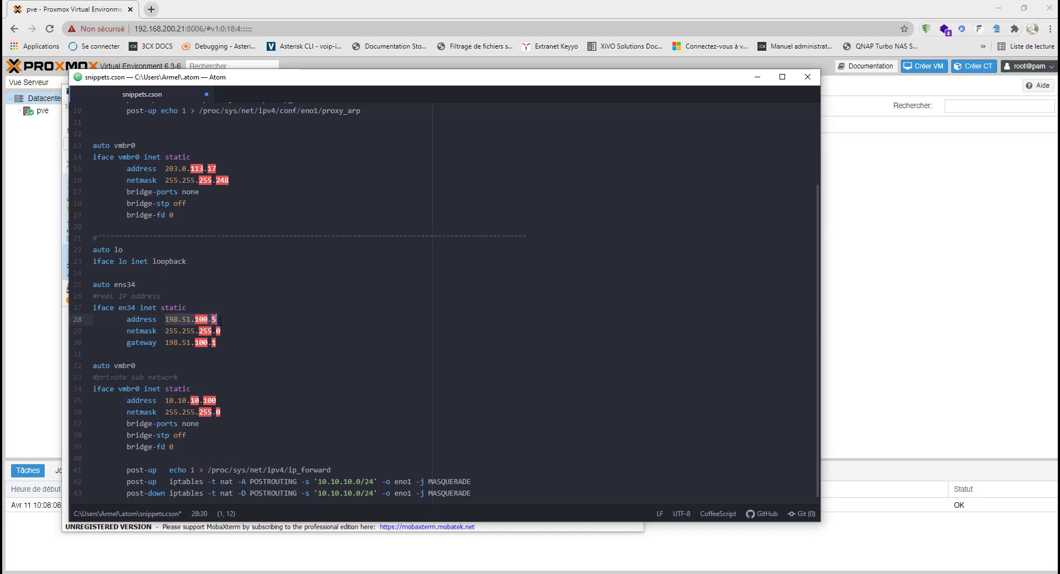